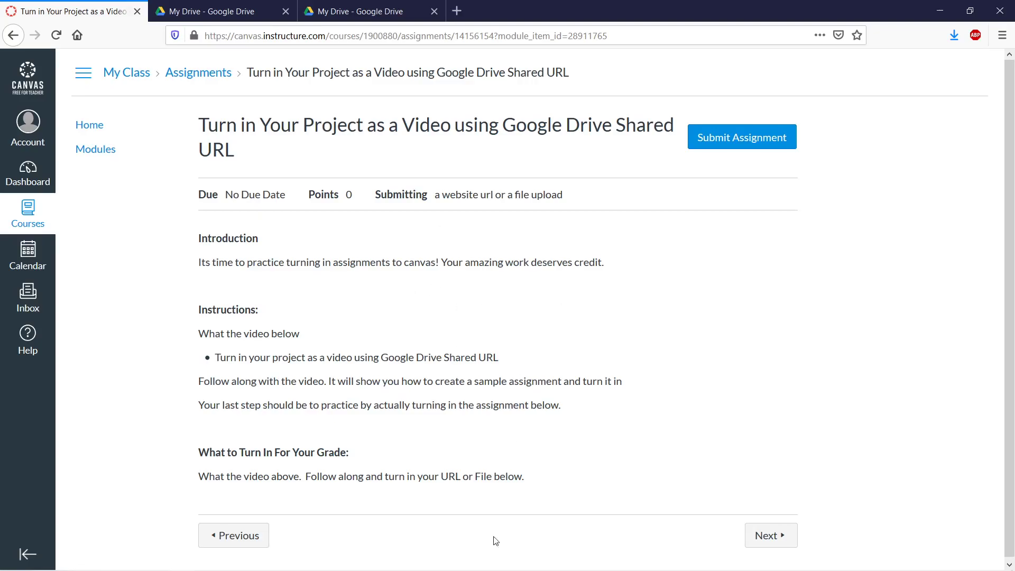
# Step: Bring up the Android phone emulator over the assignment page and open its Camera app in video mode
pyautogui.moveTo(282, 565)
pyautogui.click(230, 561)
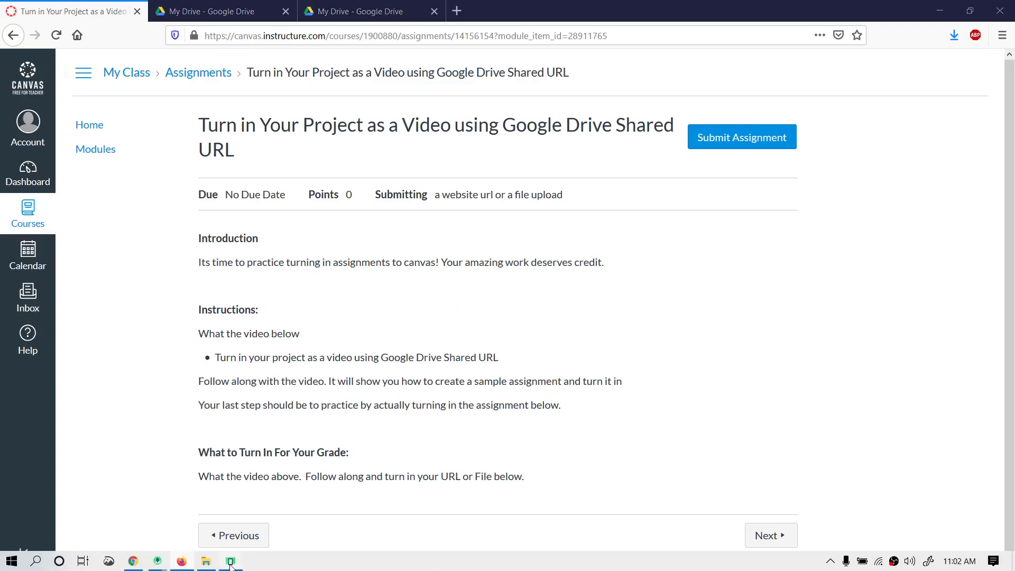
pyautogui.moveTo(881, 47); pyautogui.dragTo(642, 59)
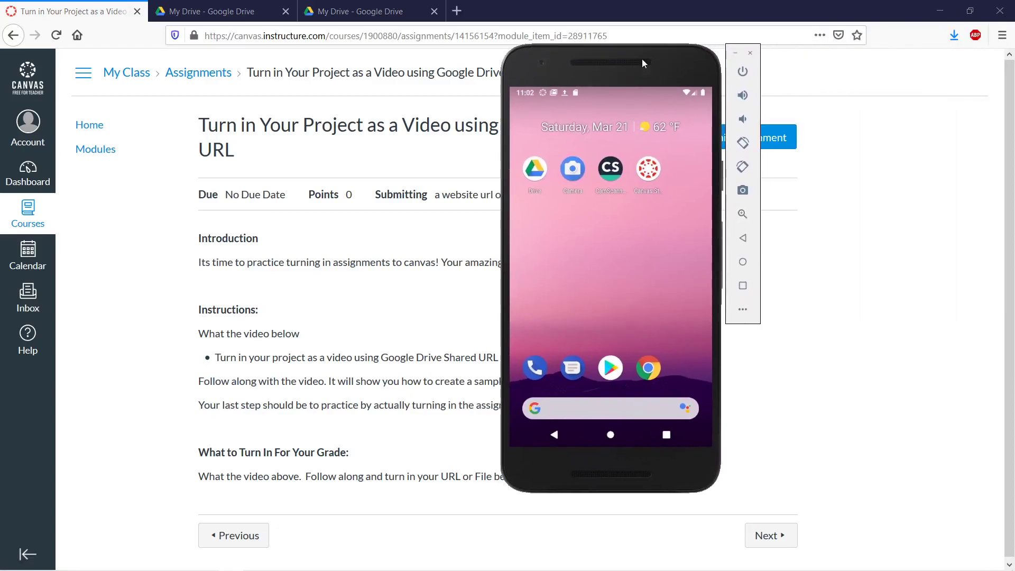
pyautogui.click(573, 168)
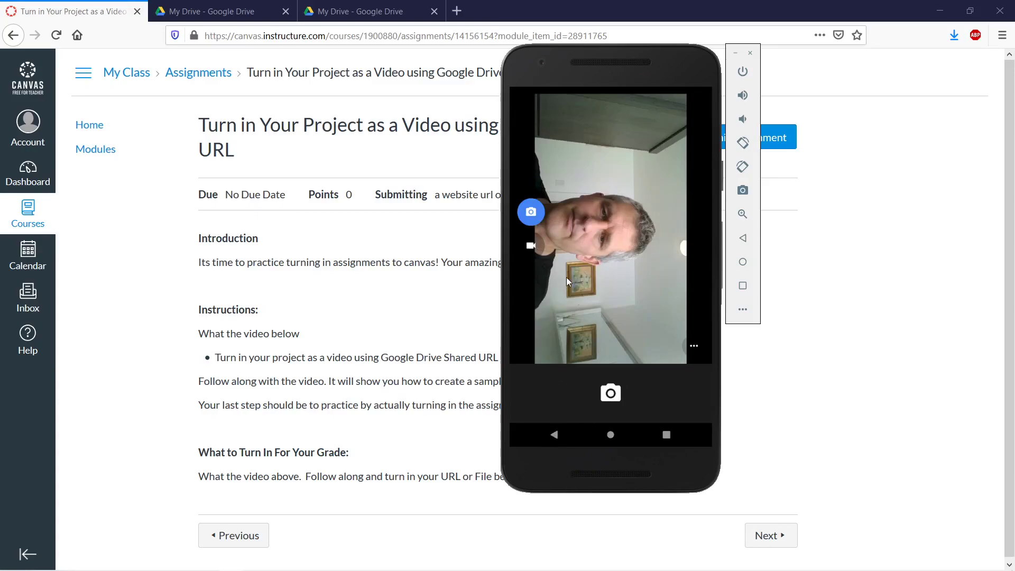
pyautogui.click(531, 246)
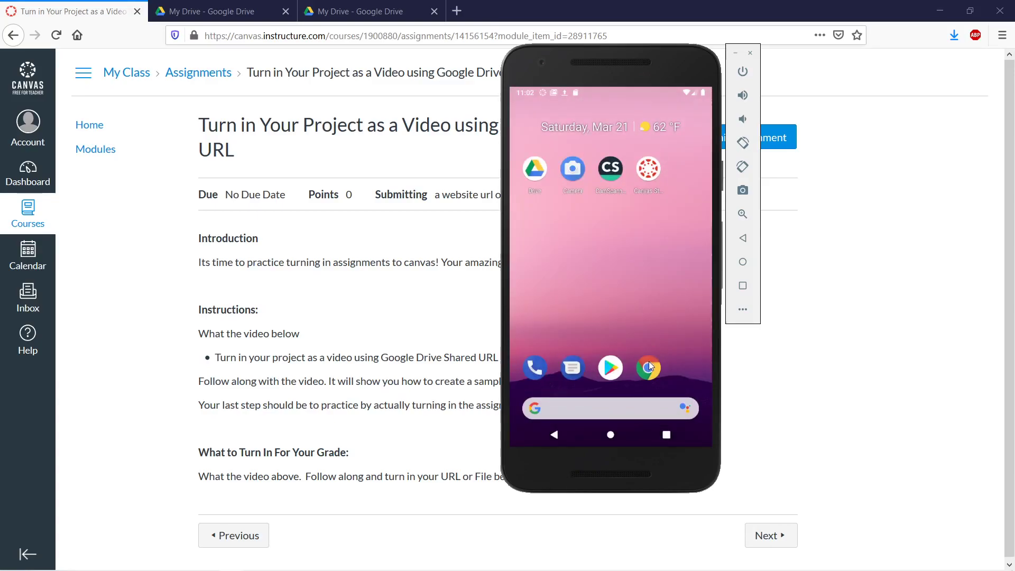
pyautogui.click(574, 169)
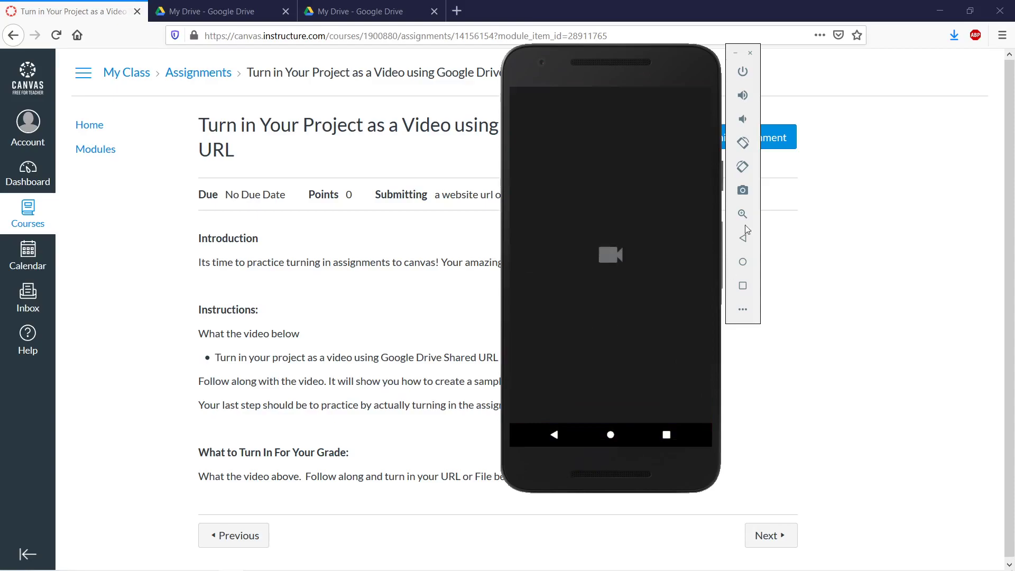
# Step: Rotate the emulated phone to landscape, enlarge its window, and record a short project video
pyautogui.click(744, 143)
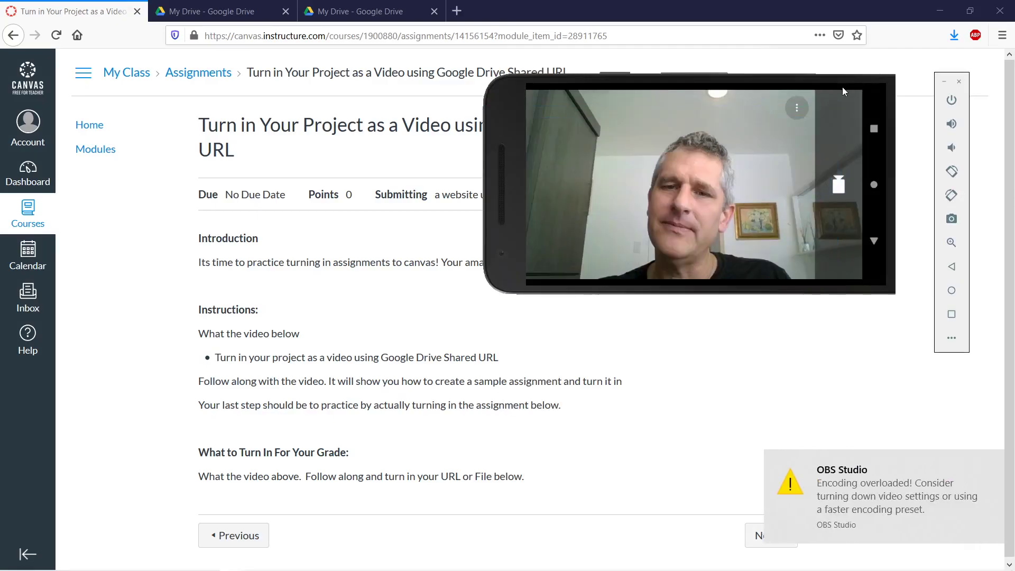
pyautogui.moveTo(840, 97); pyautogui.dragTo(584, 103)
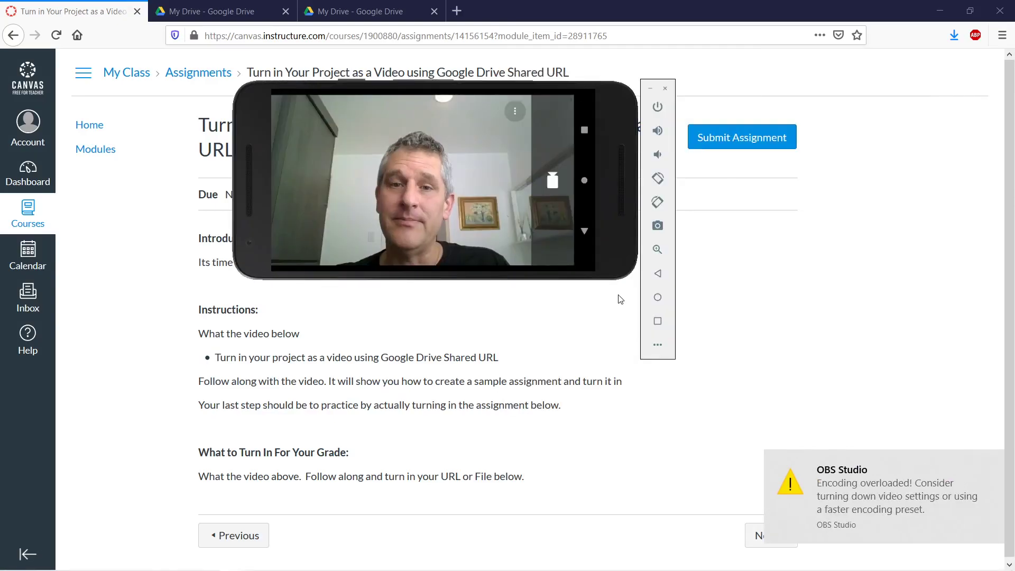
pyautogui.moveTo(628, 276); pyautogui.dragTo(632, 370)
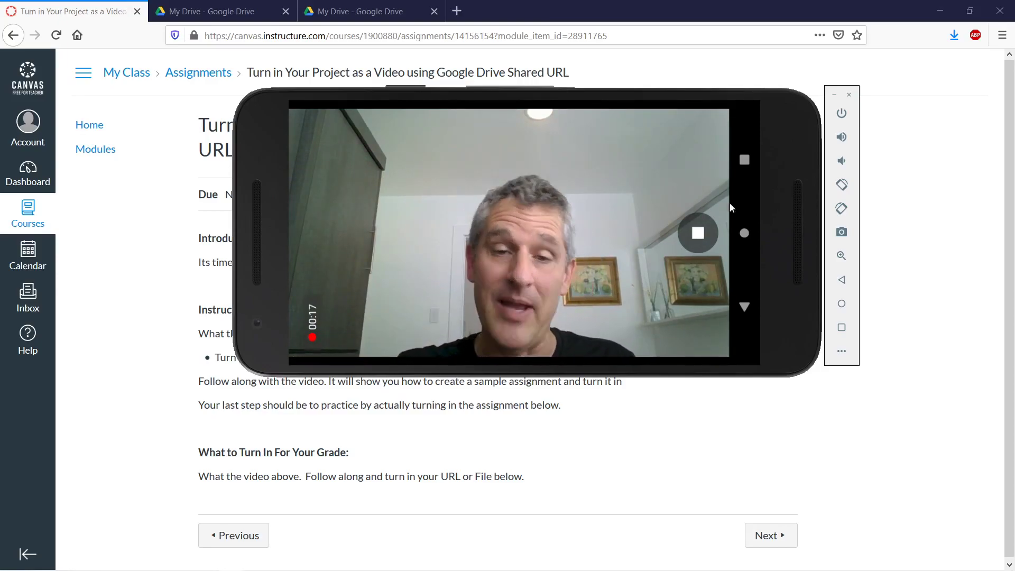
pyautogui.click(700, 234)
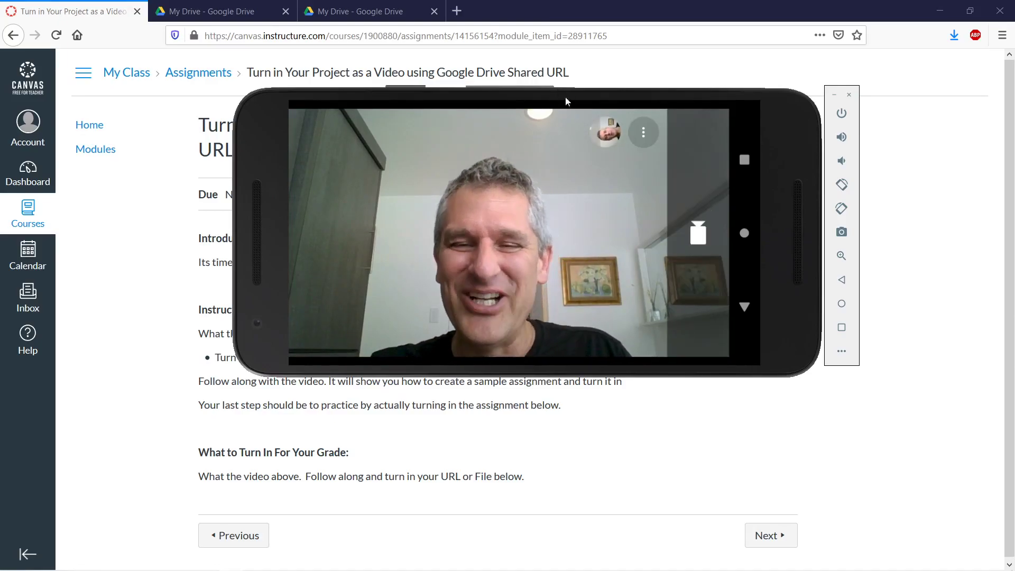
# Step: Open the recorded clip with the phone back in portrait orientation and share it to Google Drive
pyautogui.click(604, 133)
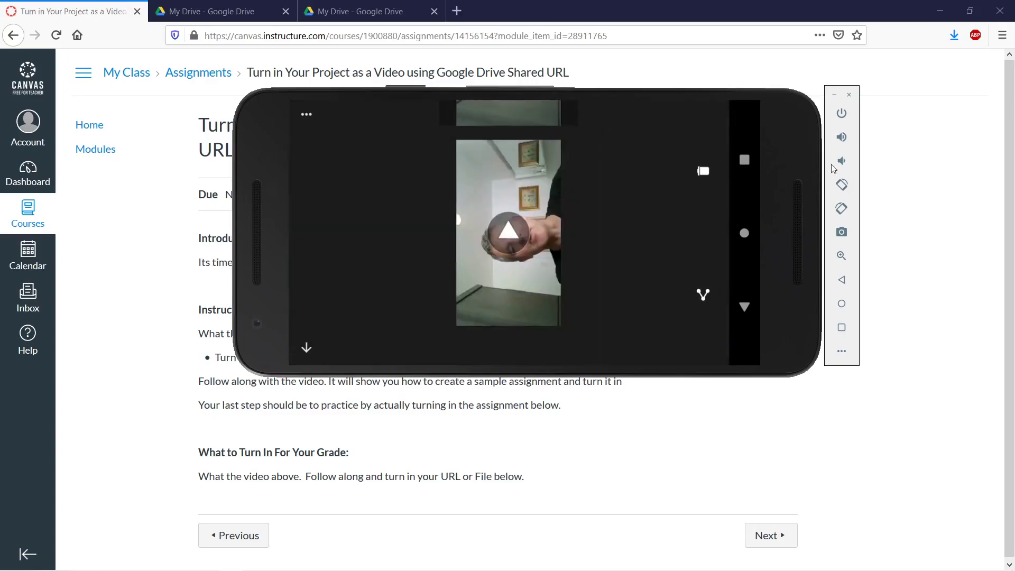
pyautogui.click(842, 209)
pyautogui.moveTo(450, 81); pyautogui.dragTo(500, 45)
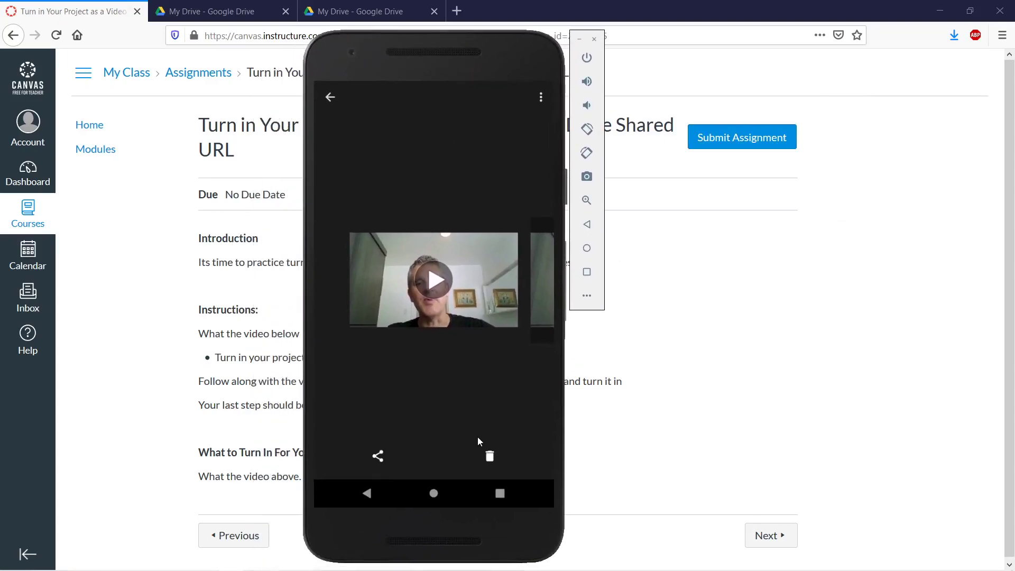
pyautogui.click(379, 456)
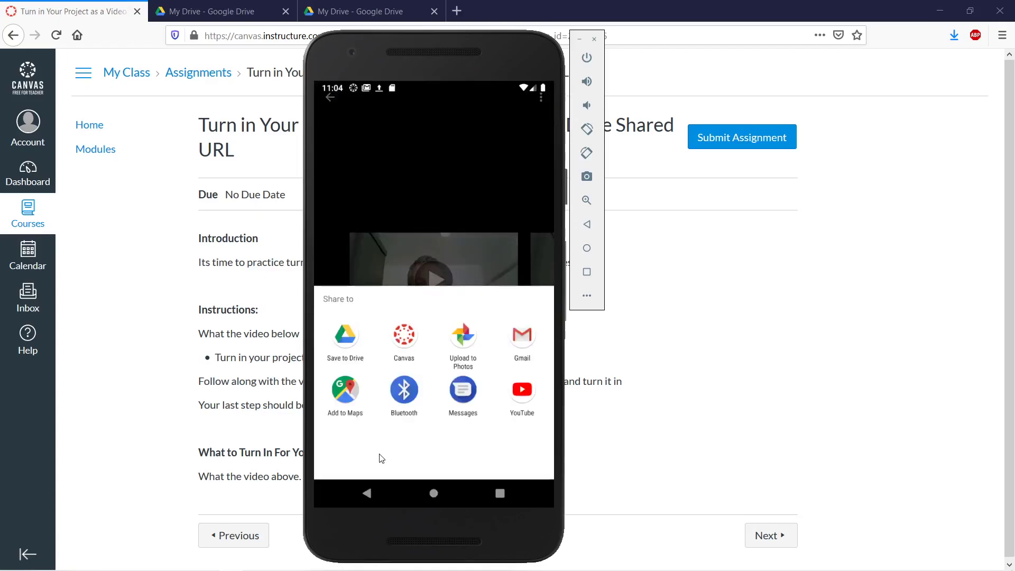
pyautogui.click(347, 338)
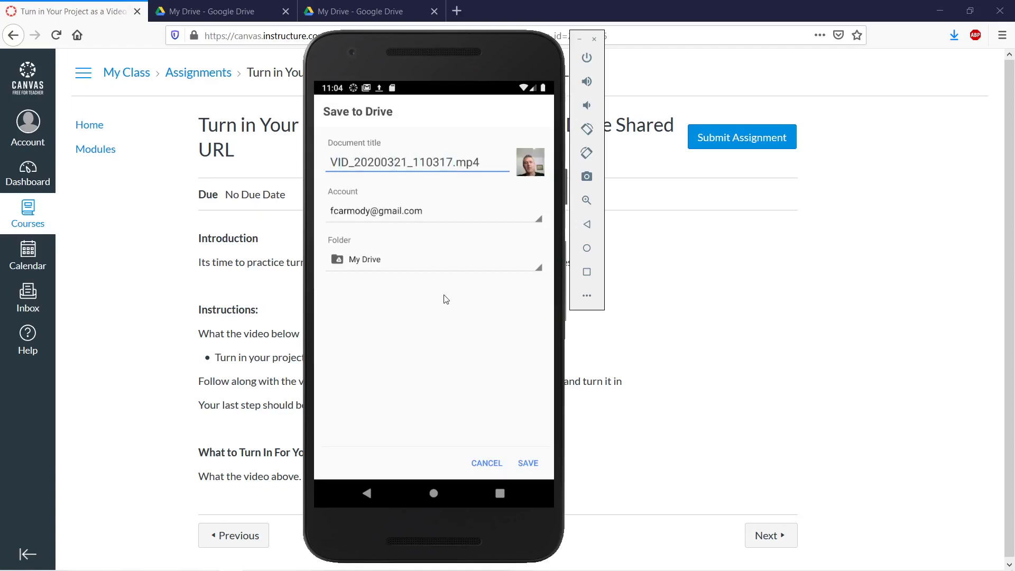
# Step: Replace the video's default document title with MyProject.mp4, keeping the file extension
pyautogui.press('BackSpace')
pyautogui.press('BackSpace')
pyautogui.press('BackSpace')
pyautogui.press('BackSpace')
pyautogui.press('BackSpace')
pyautogui.press('BackSpace')
pyautogui.press('BackSpace')
pyautogui.press('BackSpace')
pyautogui.press('BackSpace')
pyautogui.press('BackSpace')
pyautogui.press('BackSpace')
pyautogui.press('BackSpace')
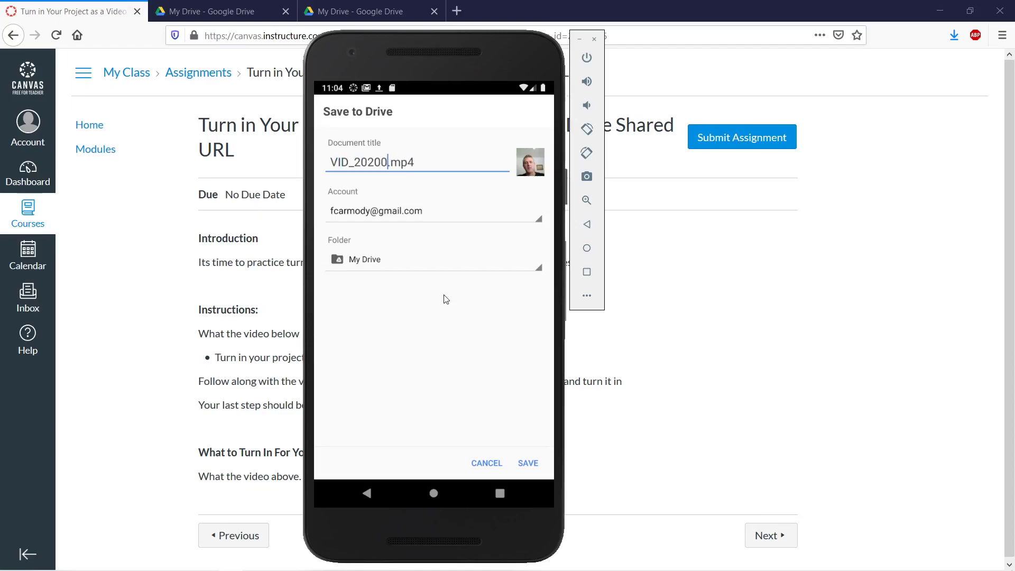
pyautogui.press('BackSpace')
pyautogui.press('BackSpace')
pyautogui.press('BackSpace')
pyautogui.press('BackSpace')
pyautogui.press('BackSpace')
pyautogui.press('BackSpace')
pyautogui.press('BackSpace')
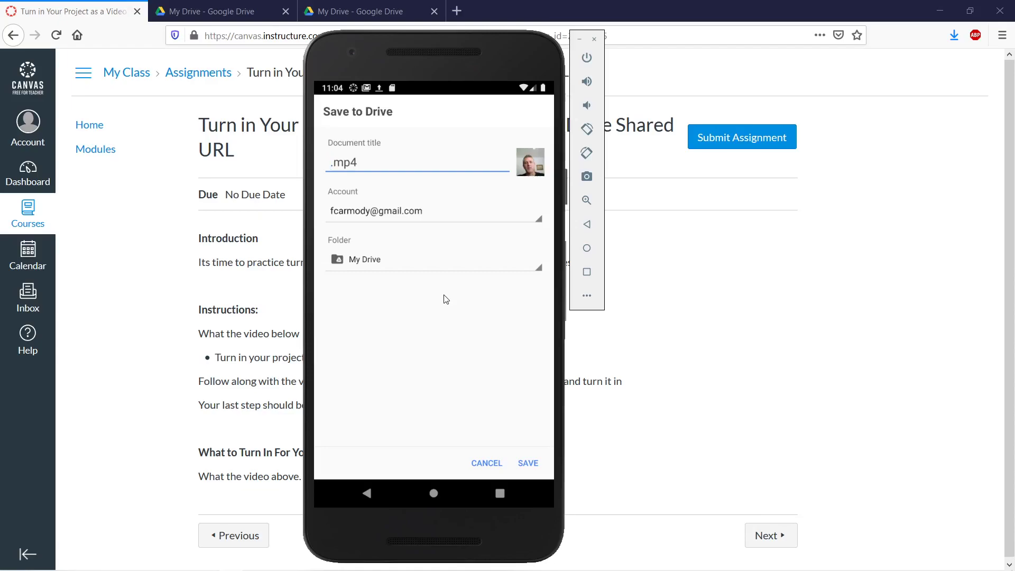
pyautogui.write('MyP')
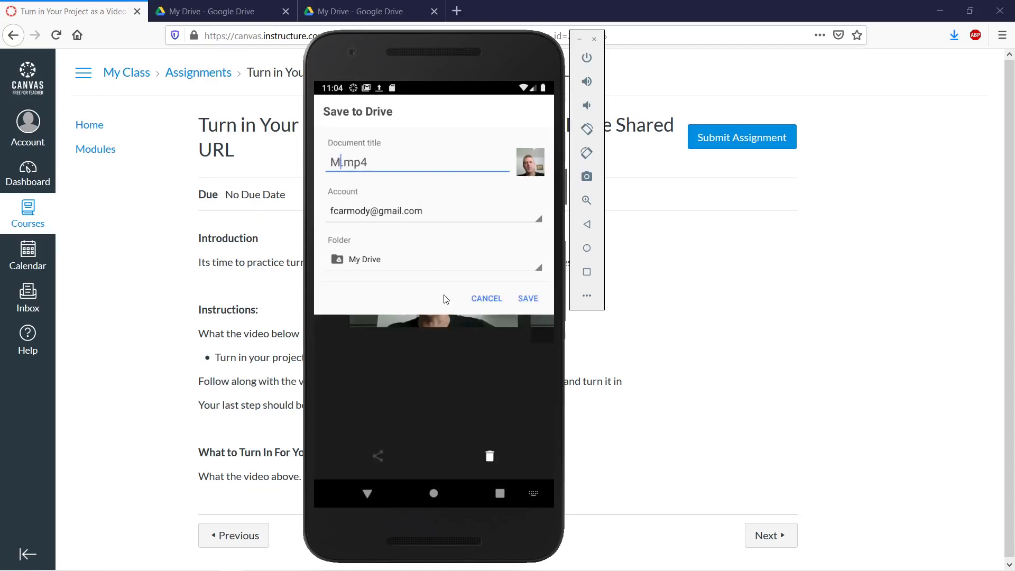
pyautogui.write('roject')
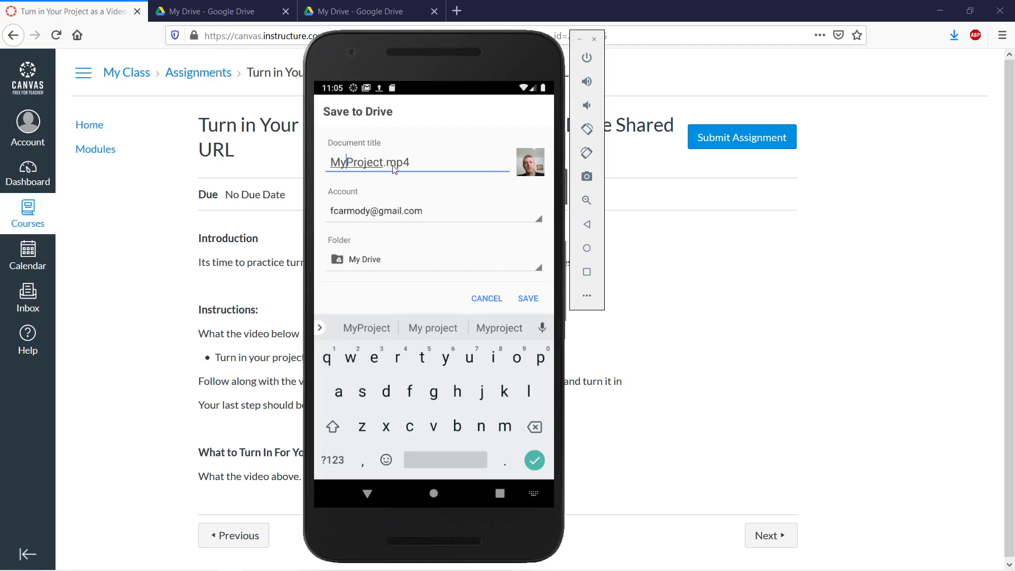
# Step: Insert Slime into the document title so that it reads MySlimeProject.mp4
pyautogui.doubleClick(349, 164)
pyautogui.click(349, 164)
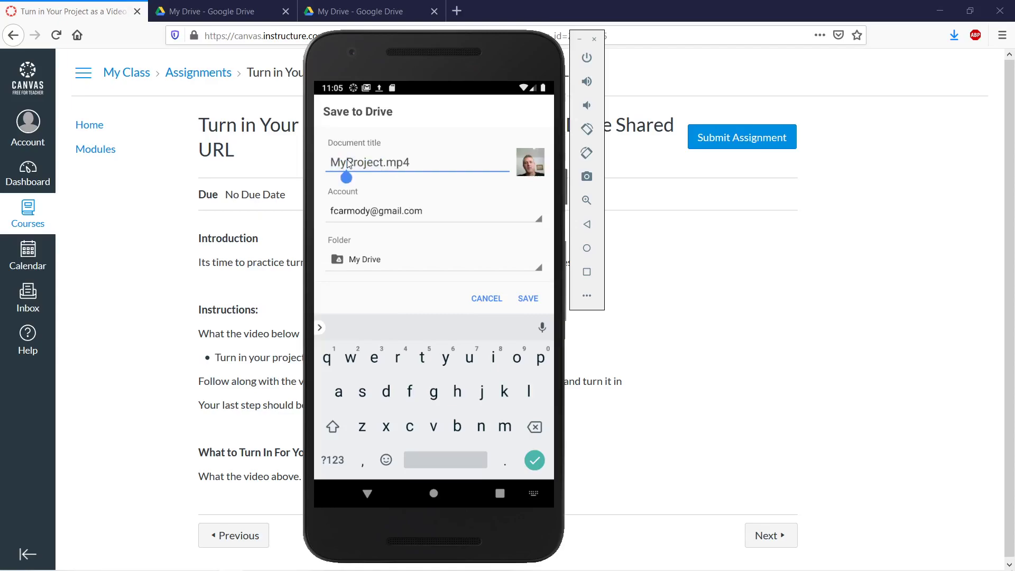
pyautogui.write('Slime')
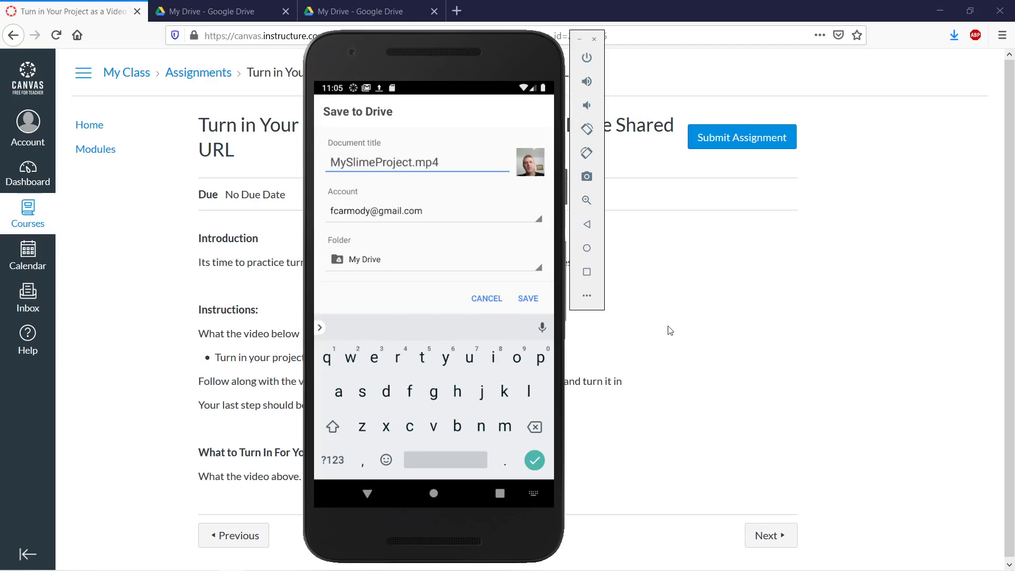
# Step: Select My Drive as the destination folder and save the video to Google Drive
pyautogui.click(540, 269)
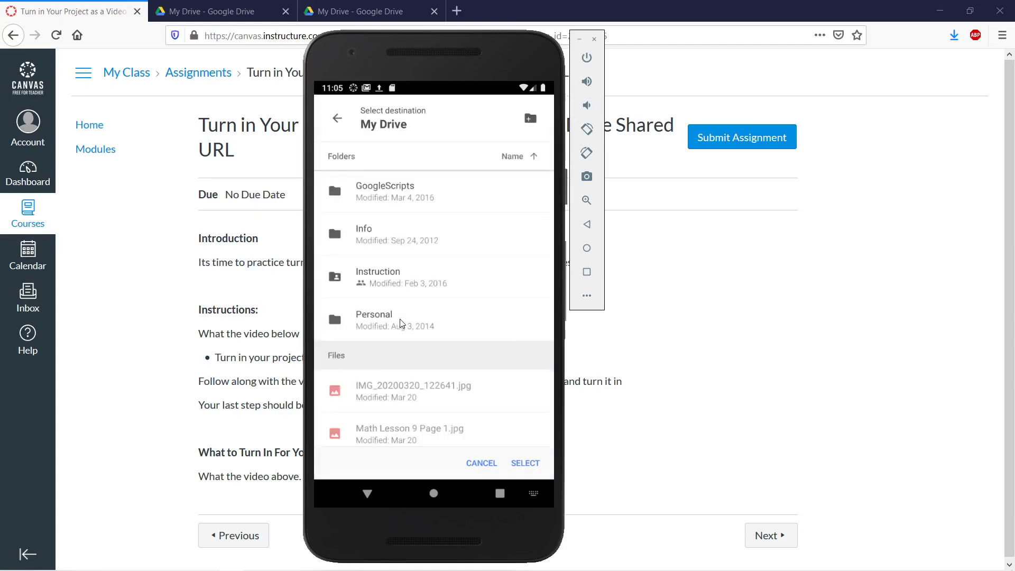
pyautogui.click(530, 463)
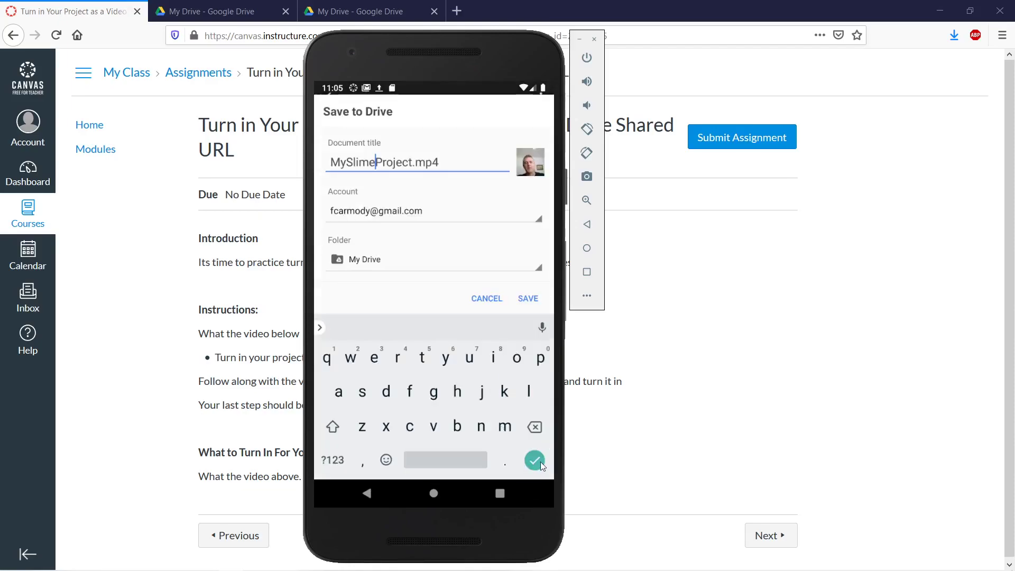
pyautogui.click(541, 462)
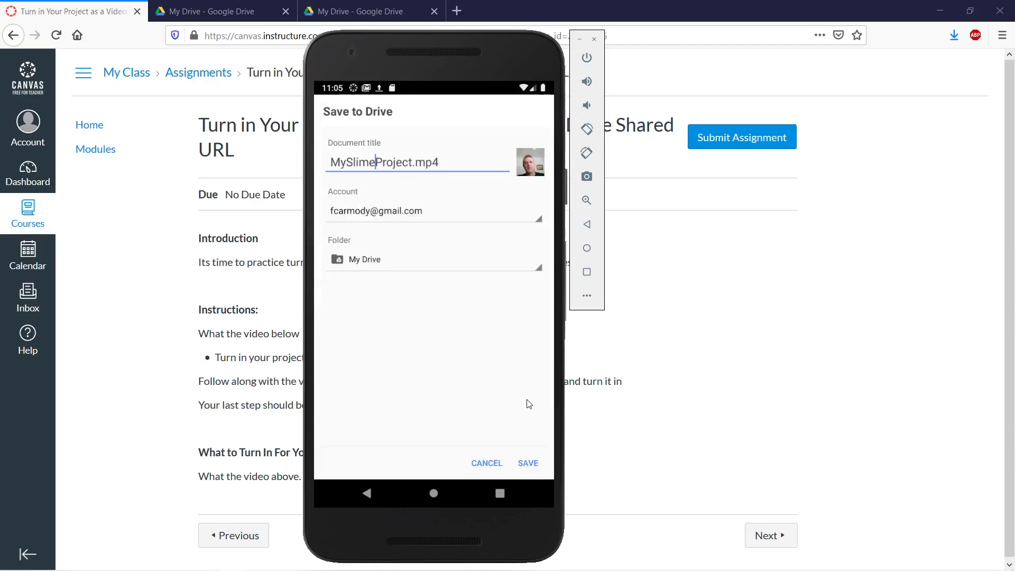
pyautogui.click(529, 464)
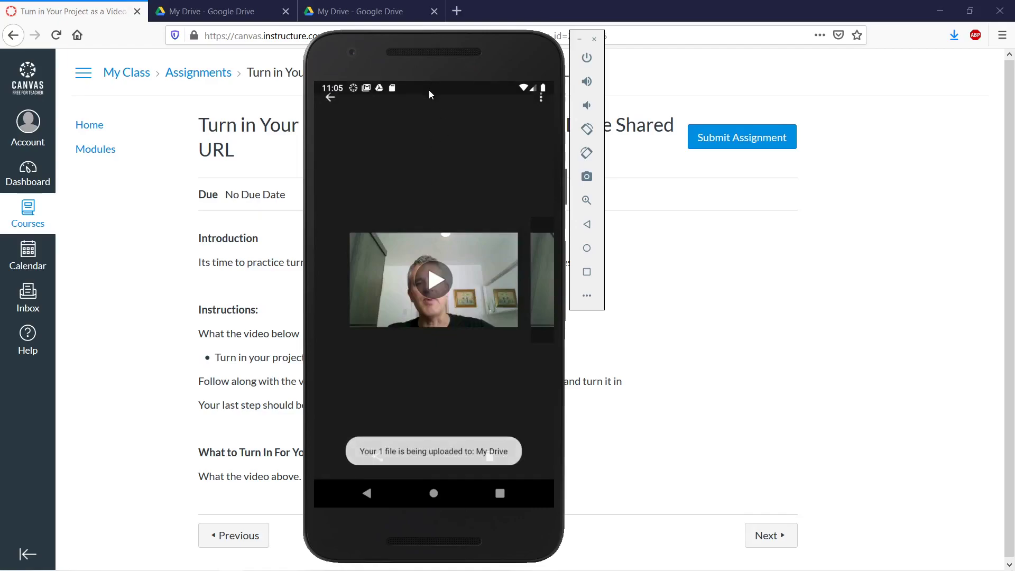
# Step: Check the upload's progress in the phone's notifications, close one duplicate Drive page, and show My Drive behind the emulator
pyautogui.moveTo(433, 84); pyautogui.dragTo(433, 175)
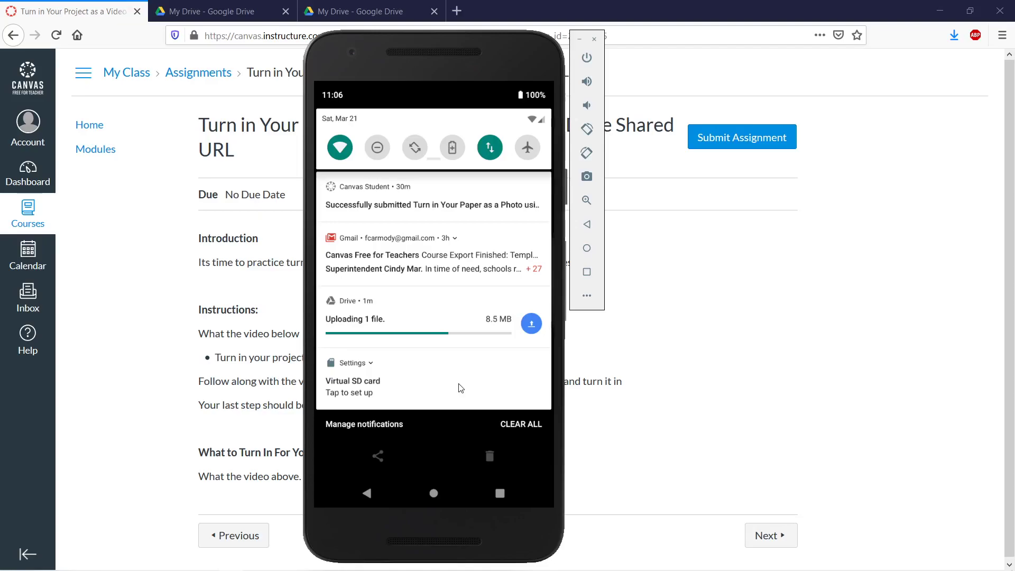
pyautogui.click(286, 12)
pyautogui.click(227, 16)
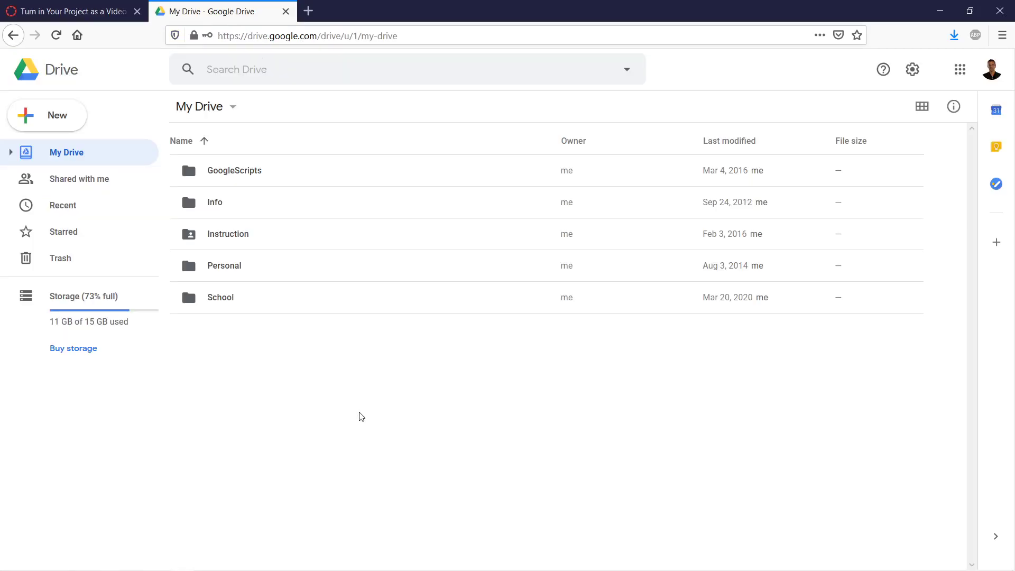
pyautogui.click(231, 561)
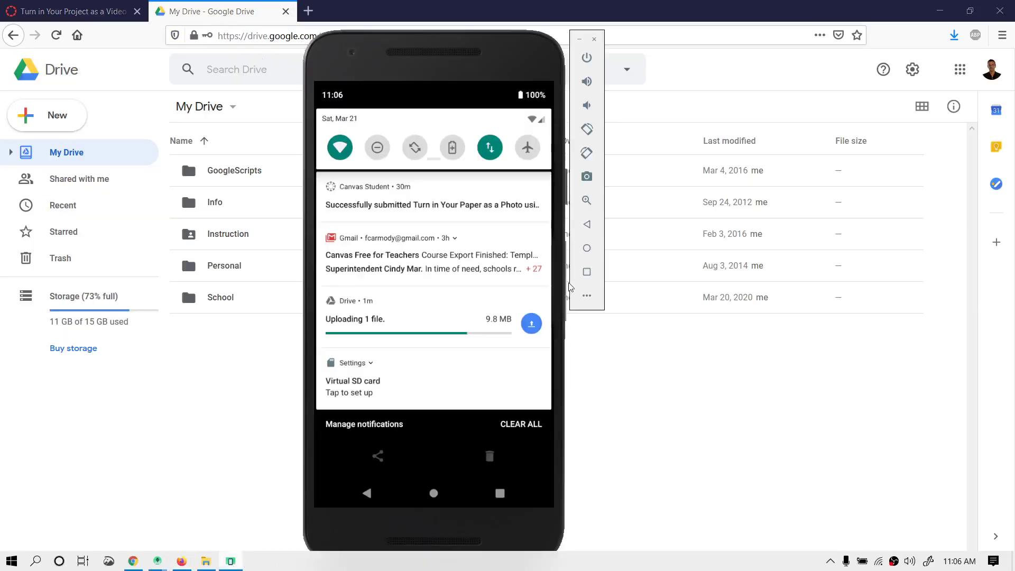
pyautogui.moveTo(571, 287); pyautogui.dragTo(734, 281)
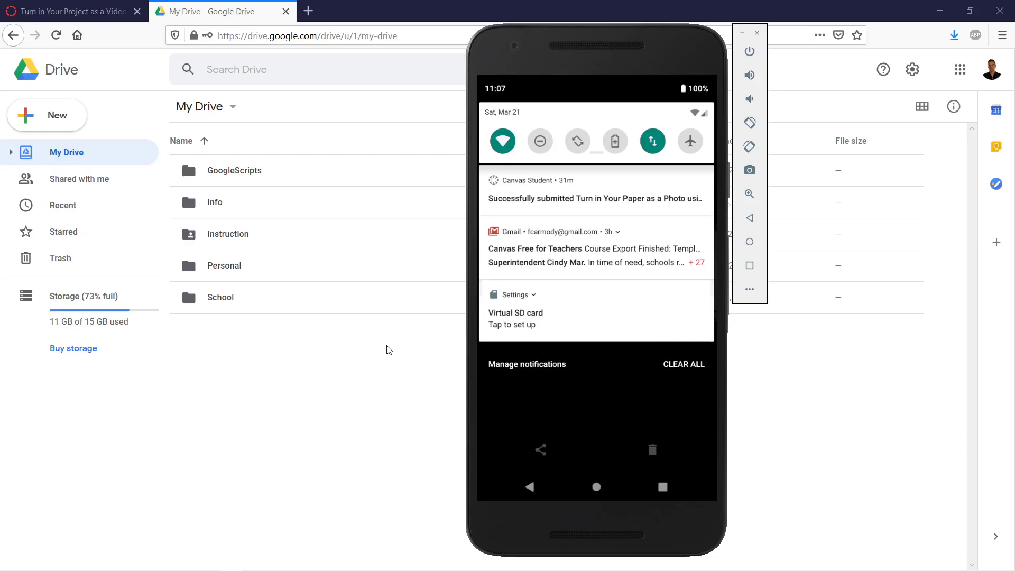
# Step: Refresh My Drive in the browser, move MySlimeProject.mp4 into the School folder, and open that folder
pyautogui.click(387, 350)
pyautogui.click(56, 35)
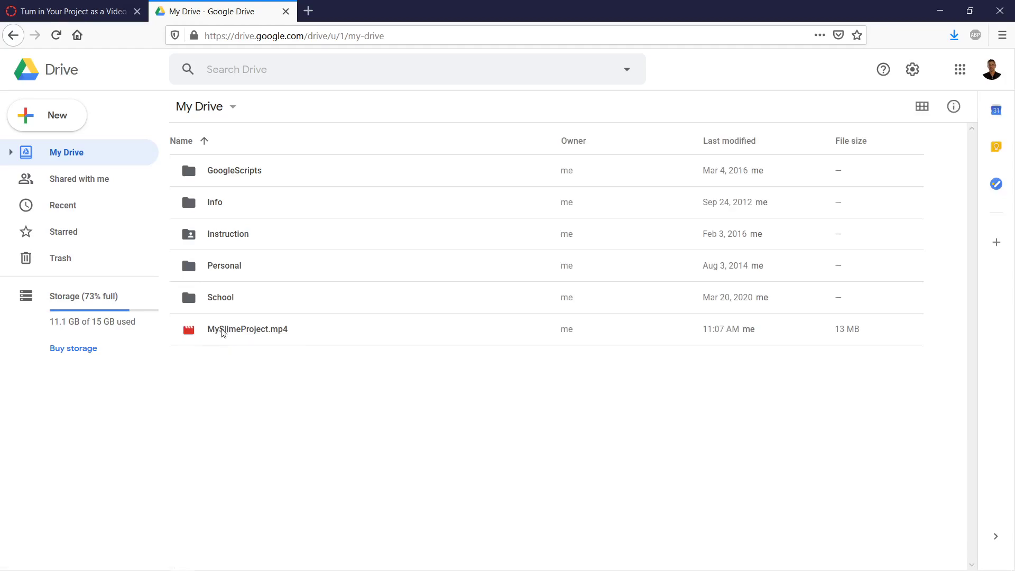
pyautogui.click(207, 333)
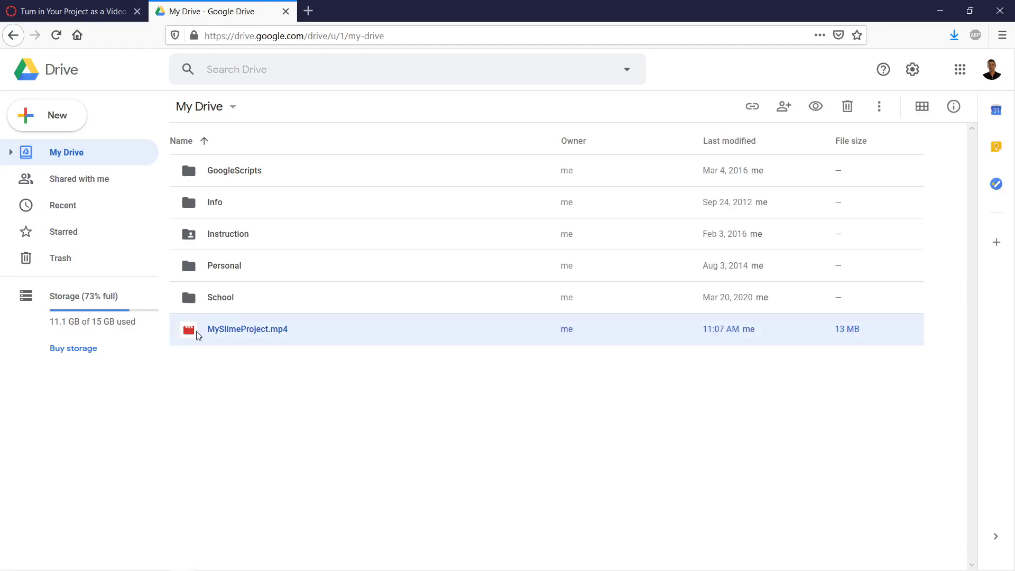
pyautogui.moveTo(197, 335); pyautogui.dragTo(224, 300)
pyautogui.doubleClick(223, 299)
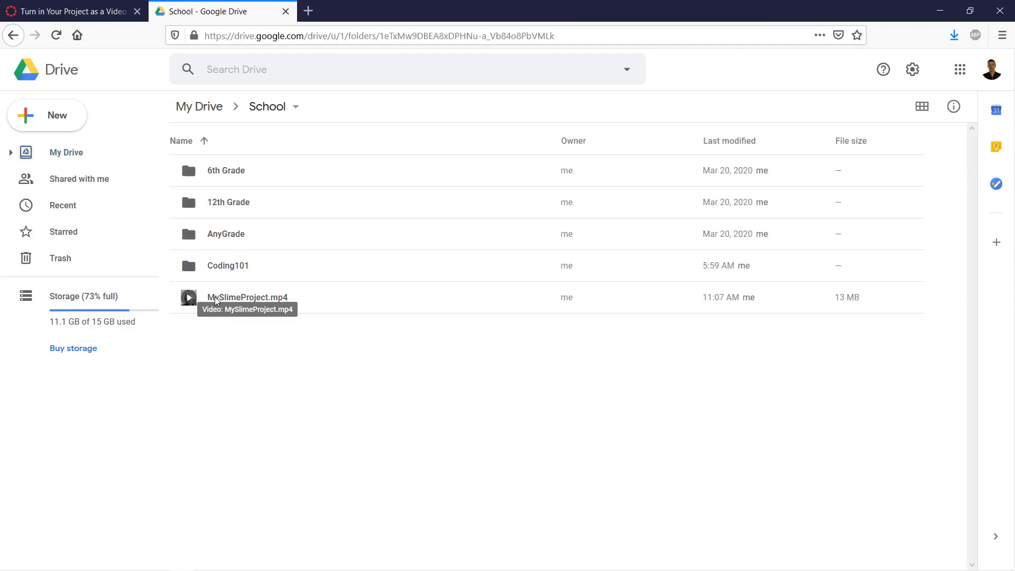
# Step: Move MySlimeProject.mp4 into the 12th Grade folder and open that folder
pyautogui.moveTo(216, 299); pyautogui.dragTo(225, 210)
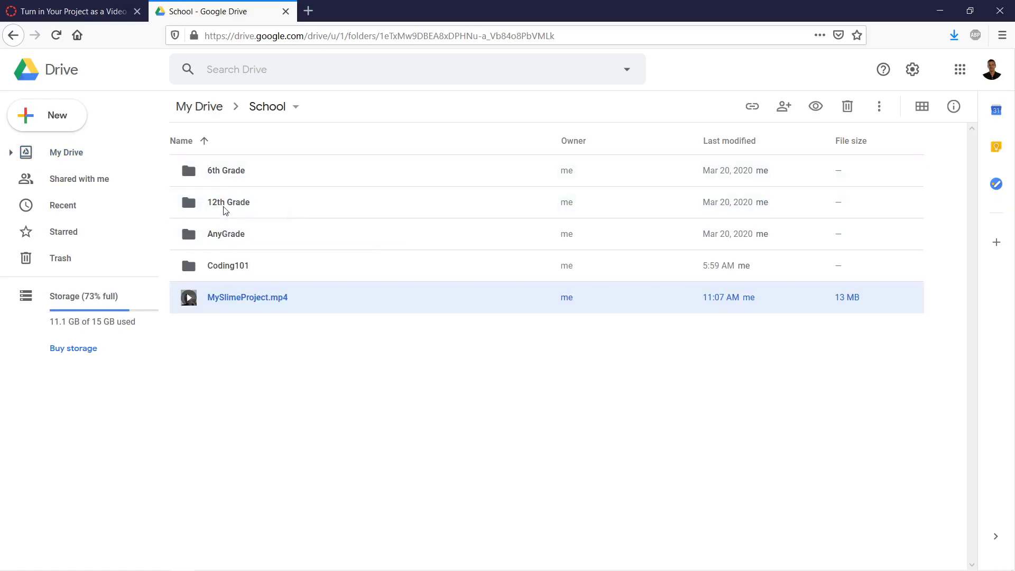
pyautogui.click(224, 211)
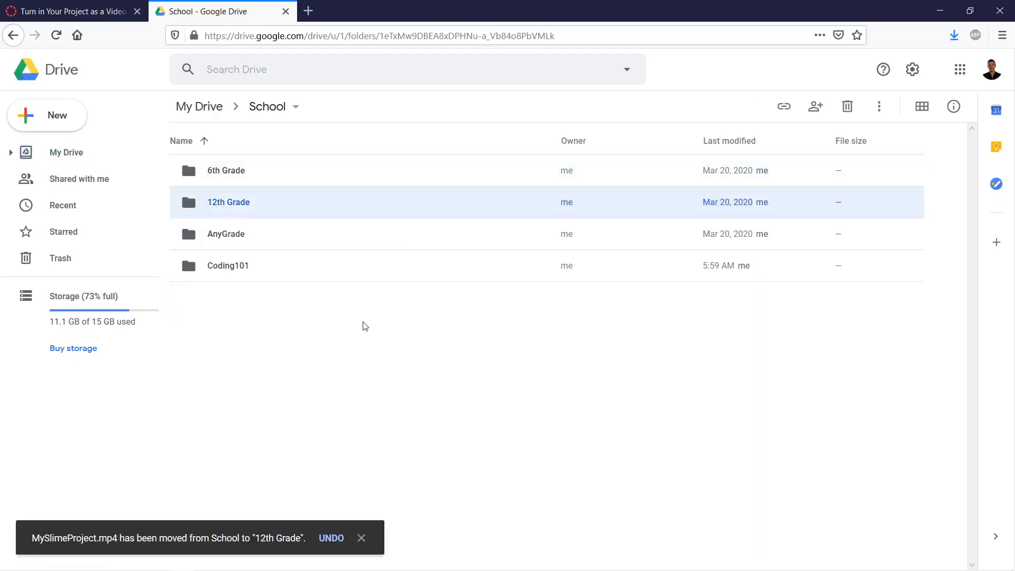
pyautogui.press('Return')
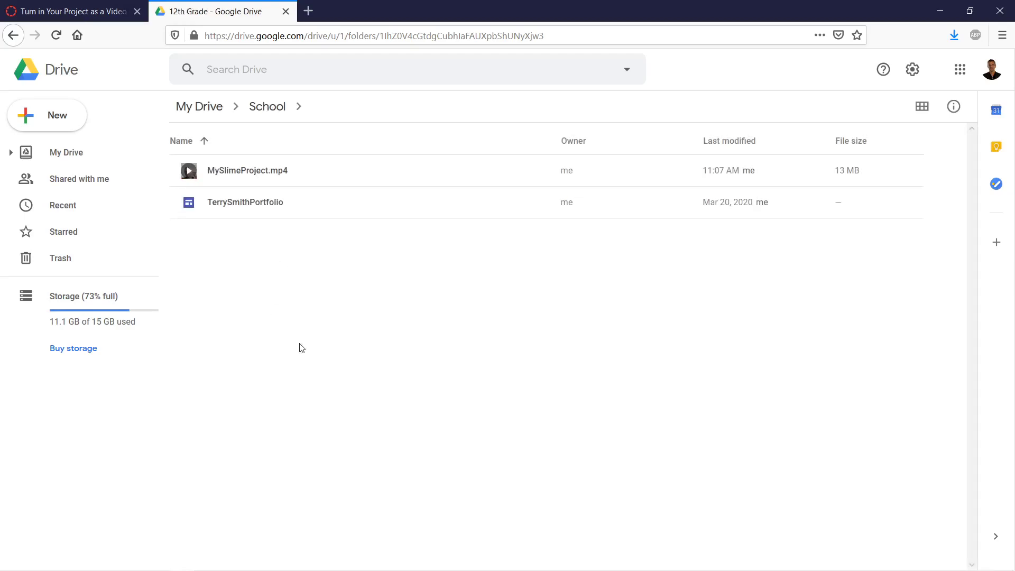
# Step: Create a new folder named Science inside the 12th Grade folder
pyautogui.rightClick(275, 272)
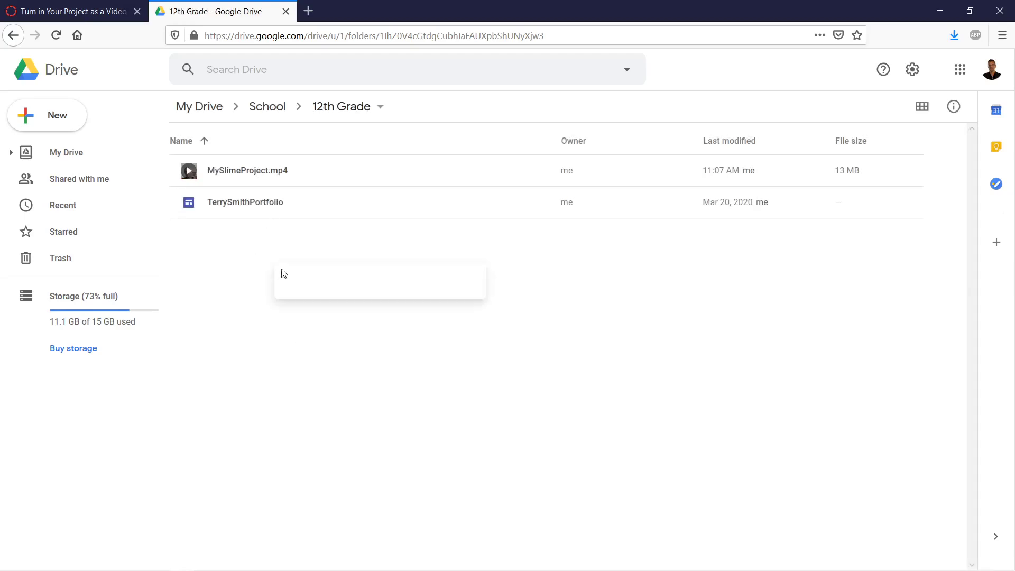
pyautogui.click(332, 290)
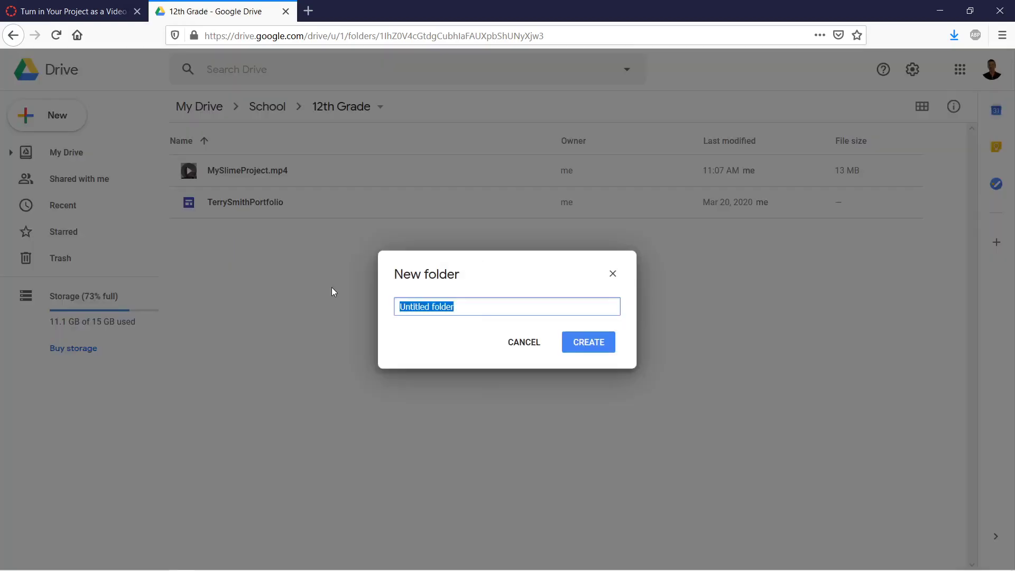
pyautogui.write('Science')
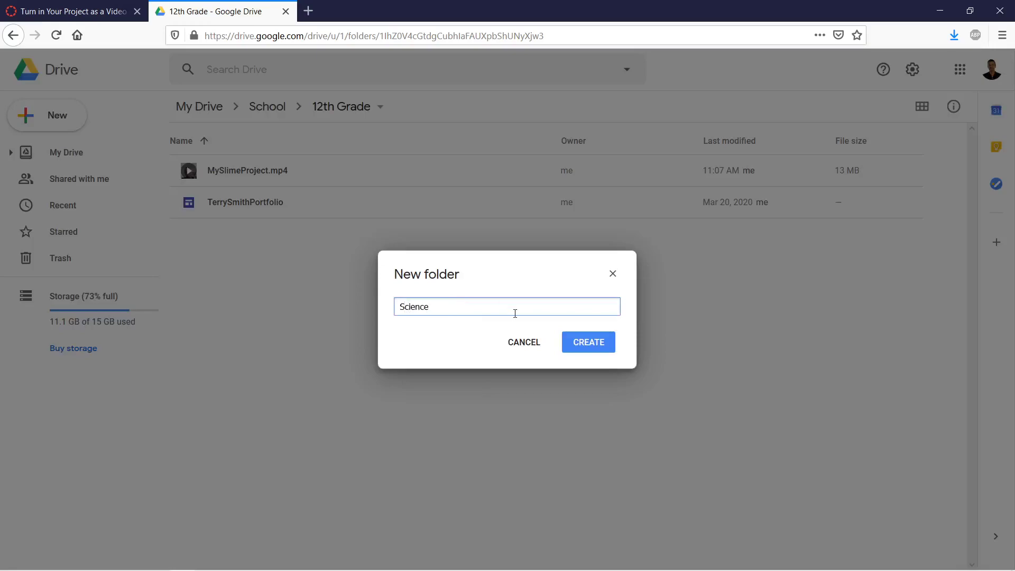
pyautogui.click(599, 345)
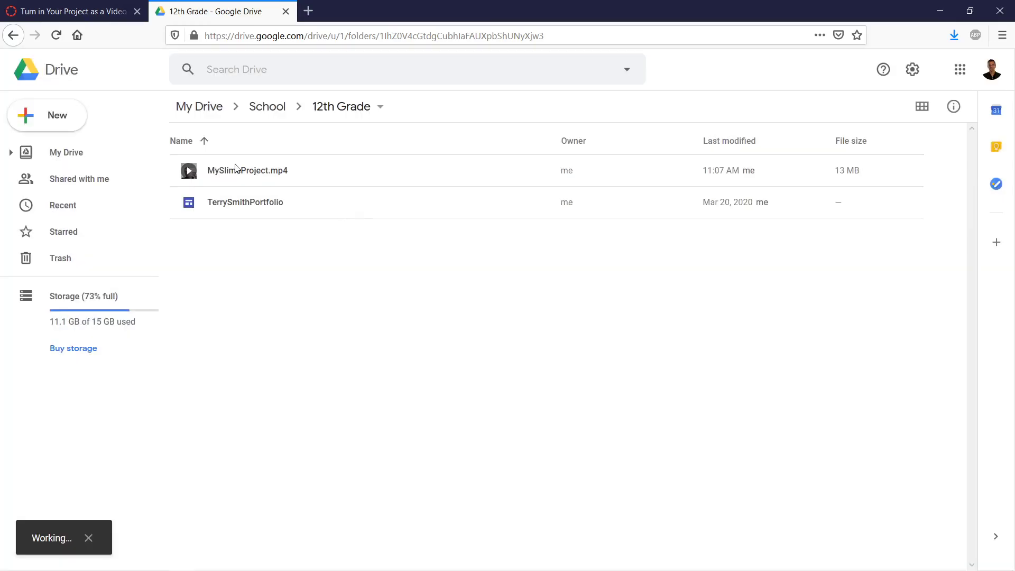
# Step: Move MySlimeProject.mp4 into the Science folder and open that folder
pyautogui.moveTo(252, 204); pyautogui.dragTo(226, 169)
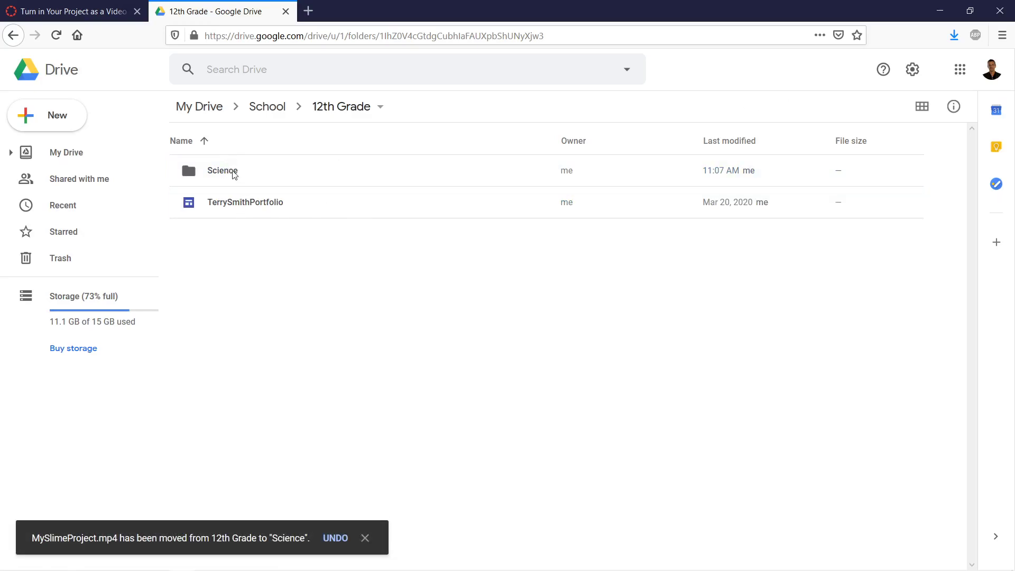
pyautogui.doubleClick(235, 172)
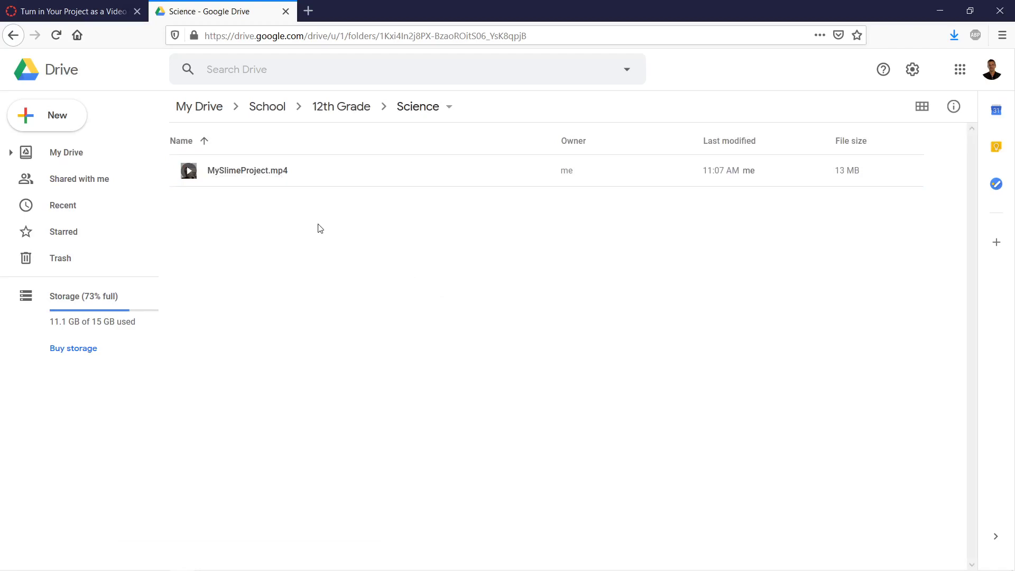
# Step: Get a shareable link for MySlimeProject.mp4 so that anyone with the link can view it
pyautogui.rightClick(244, 172)
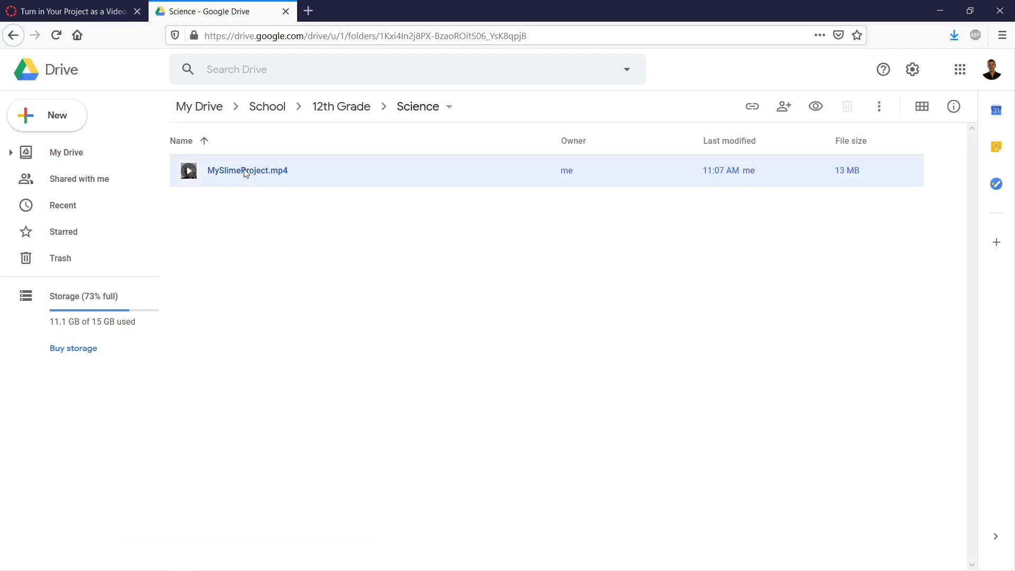
pyautogui.click(222, 232)
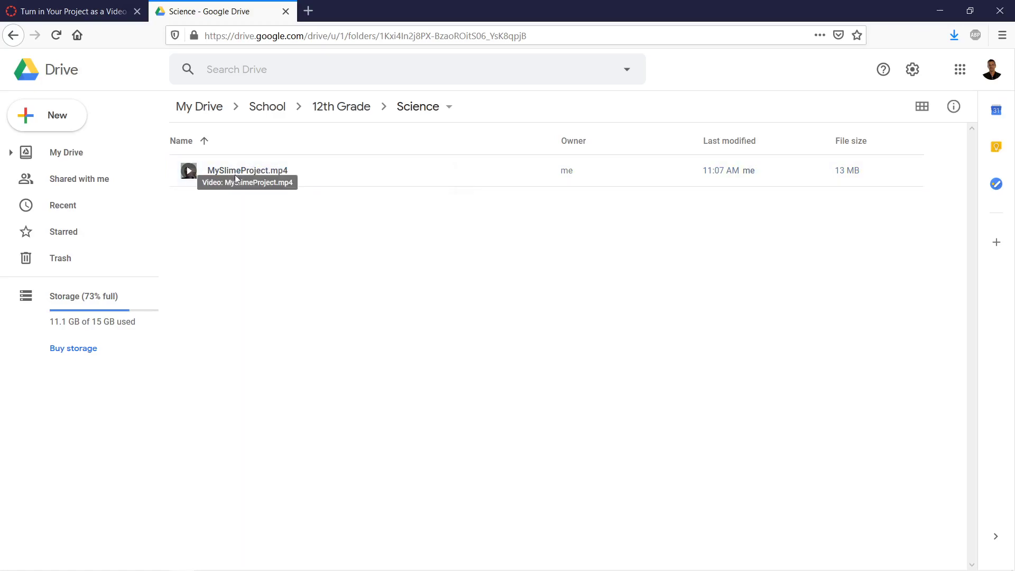
pyautogui.rightClick(257, 175)
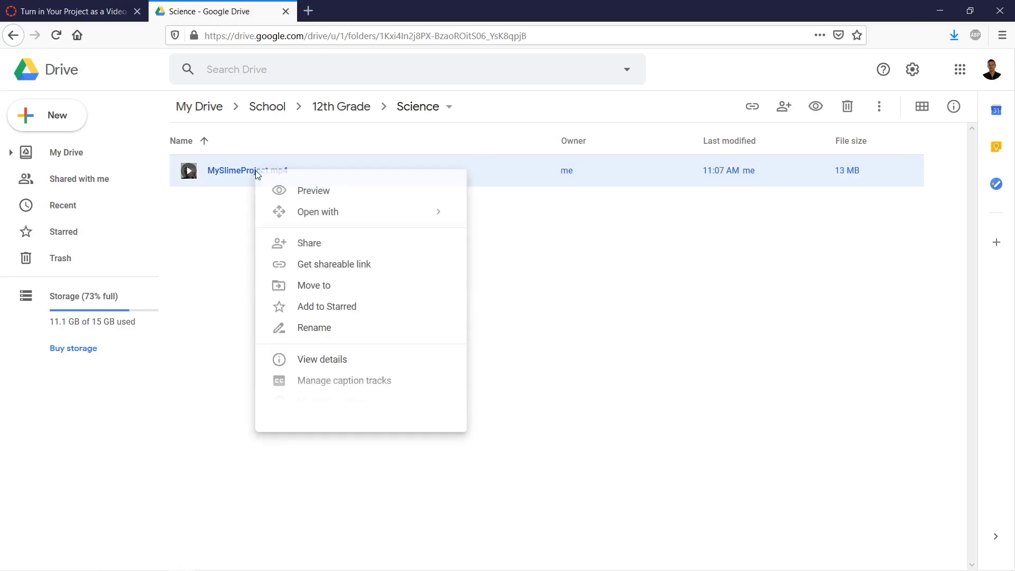
pyautogui.click(329, 274)
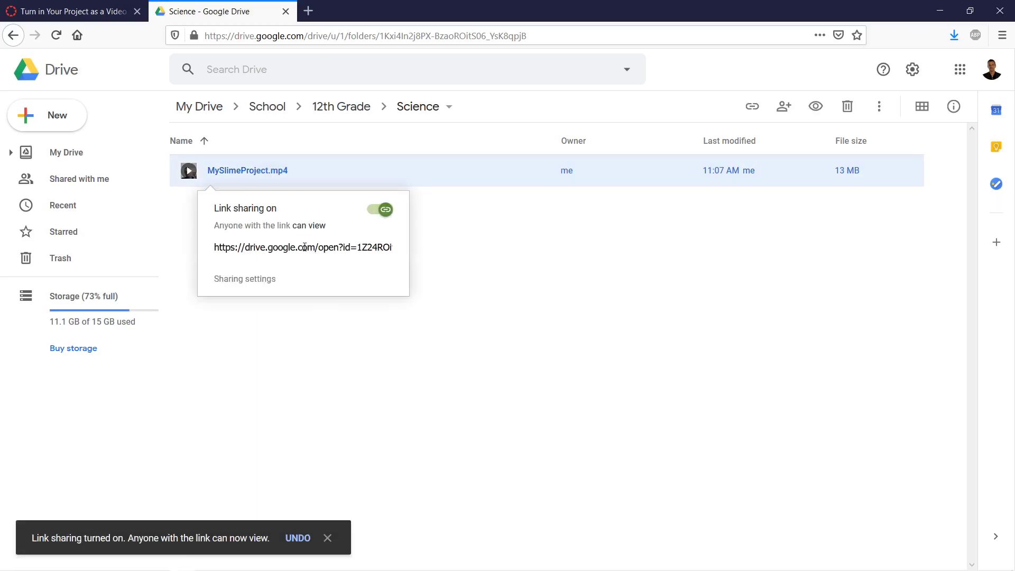
pyautogui.click(304, 247)
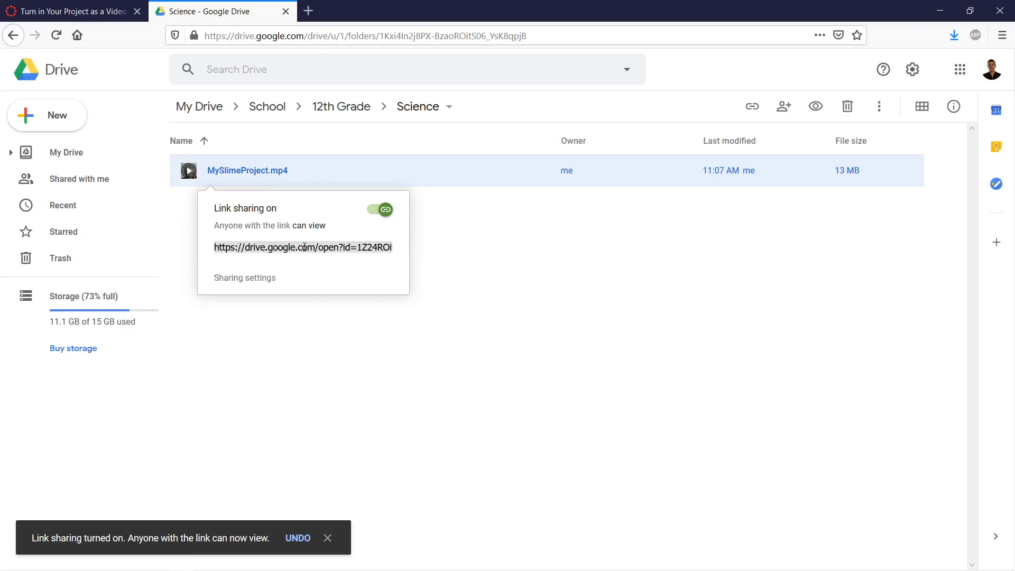
pyautogui.rightClick(304, 247)
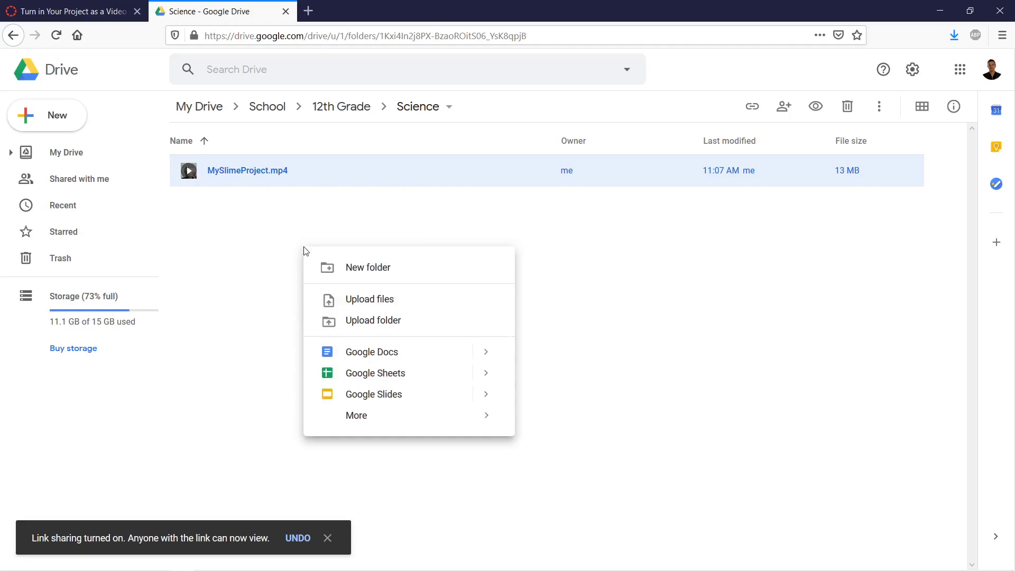
pyautogui.click(251, 192)
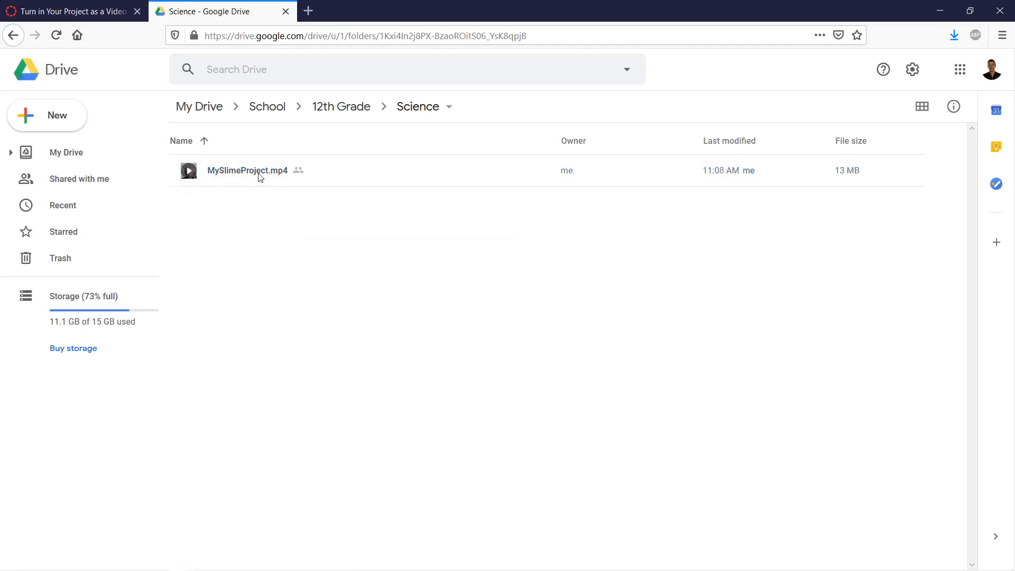
# Step: Copy the link of MySlimeProject.mp4 from its full sharing settings and close them
pyautogui.rightClick(259, 176)
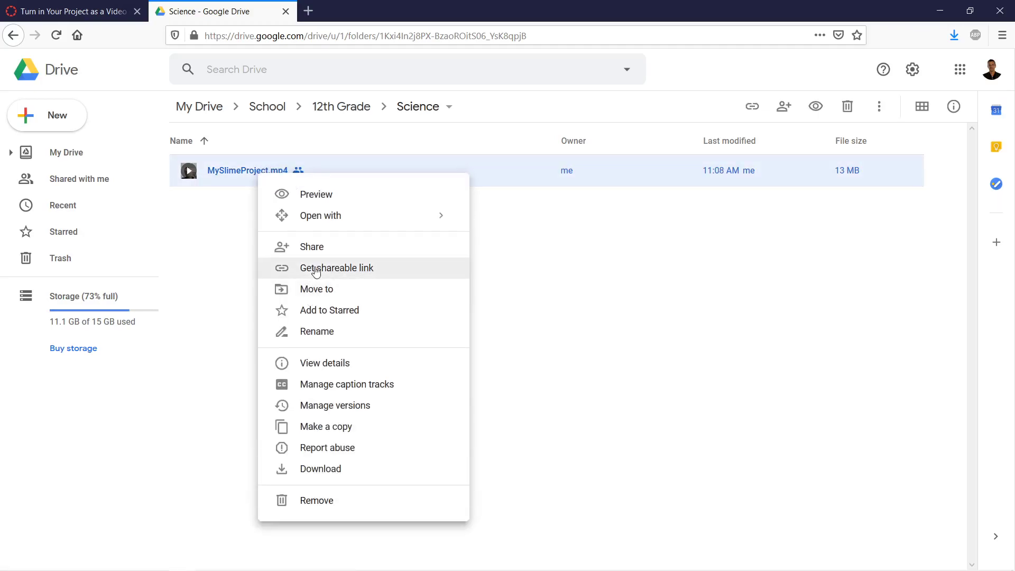
pyautogui.click(317, 268)
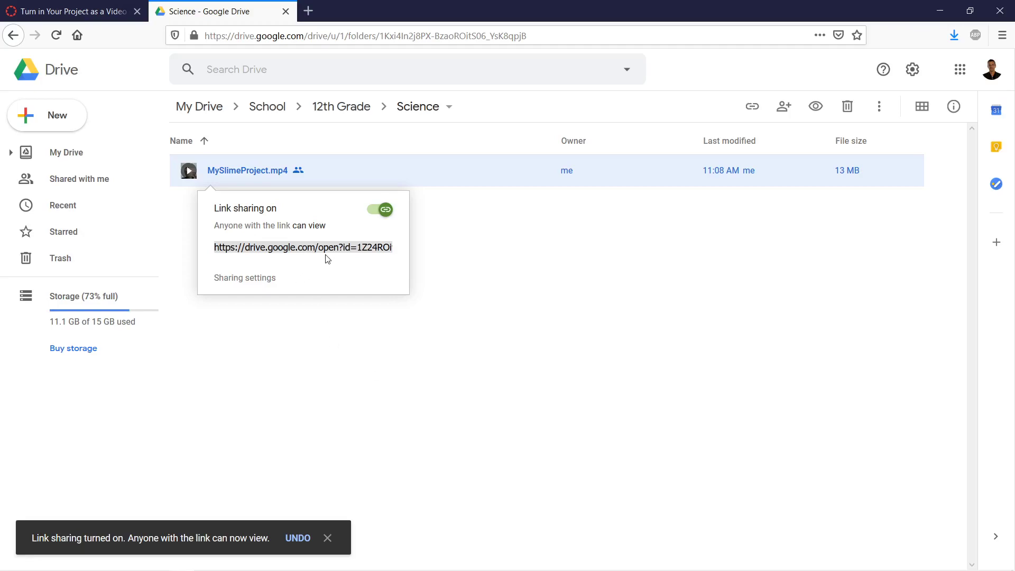
pyautogui.click(259, 279)
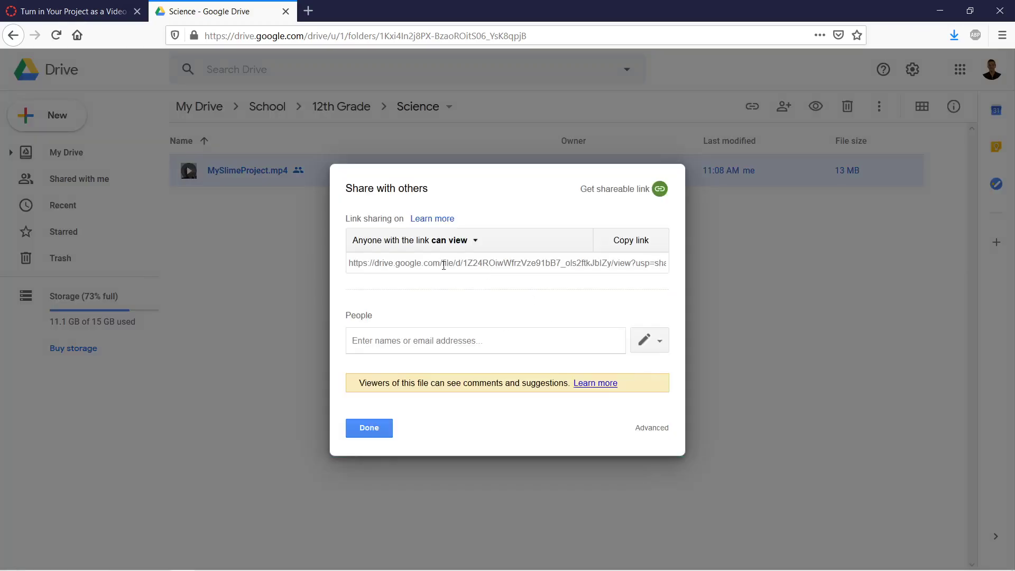
pyautogui.click(634, 247)
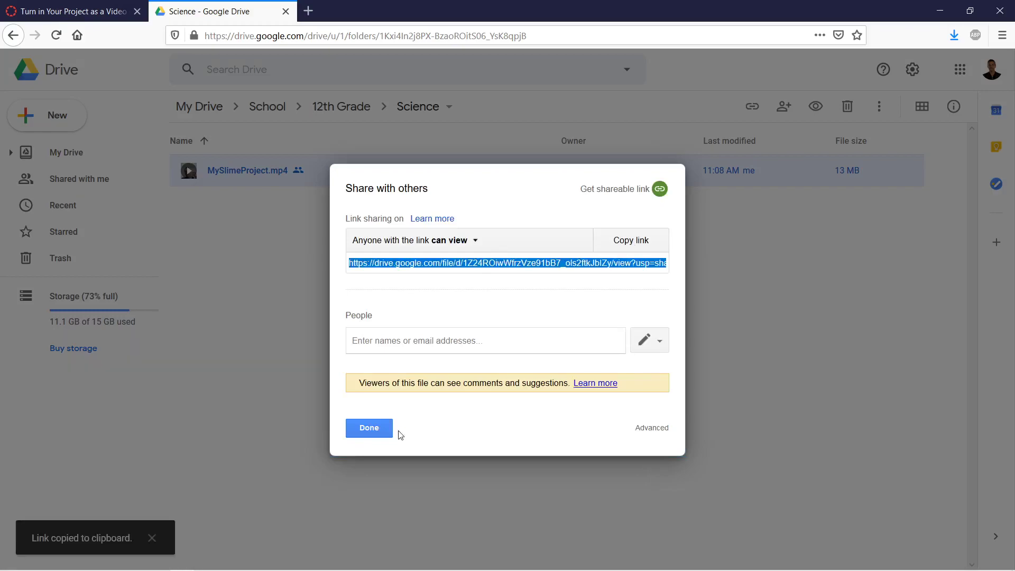
pyautogui.click(365, 438)
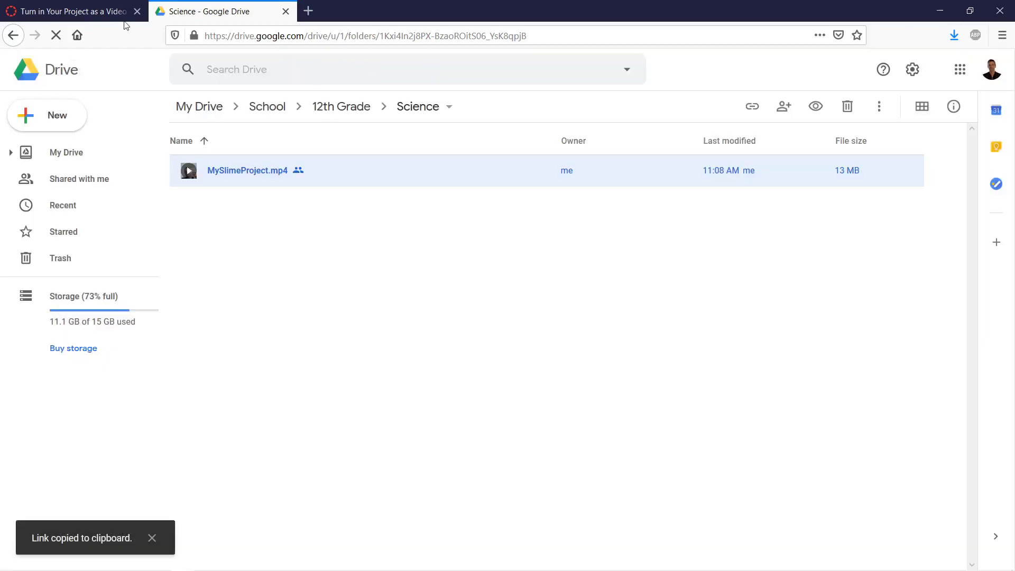
# Step: Switch to the Canvas assignment page and reload it, leaving the file upload submission form
pyautogui.click(93, 15)
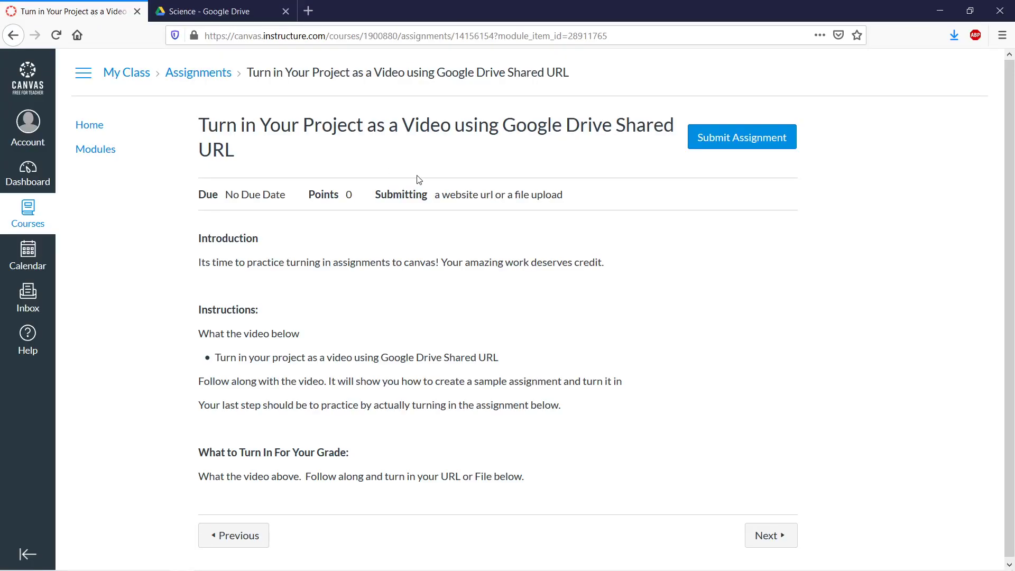
pyautogui.click(774, 148)
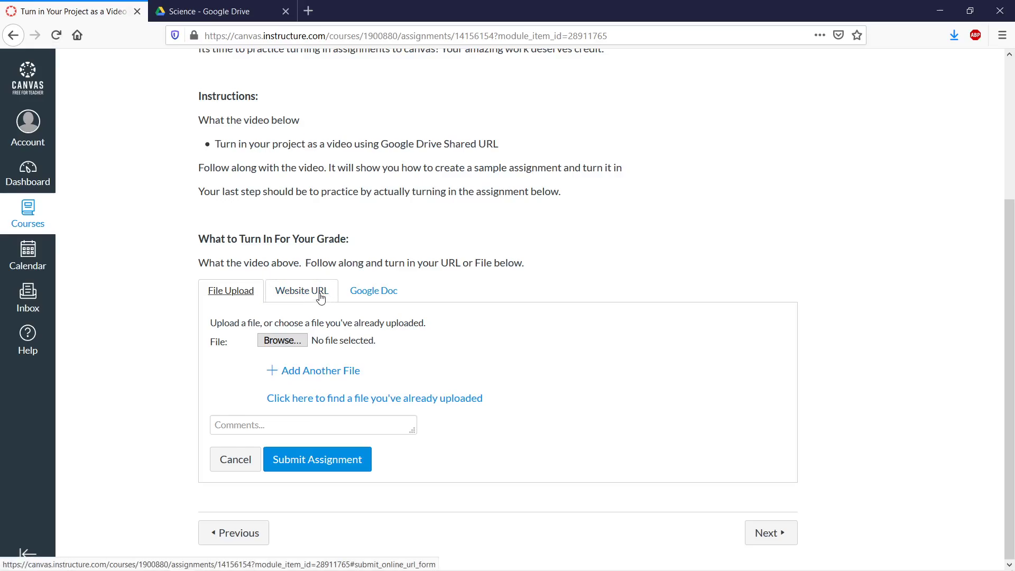
pyautogui.click(56, 35)
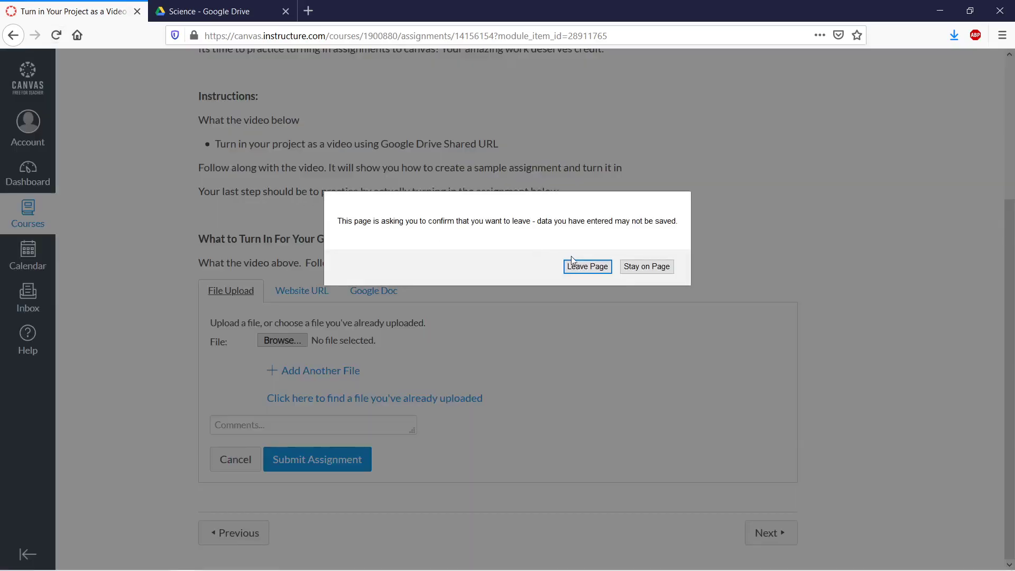
pyautogui.click(588, 267)
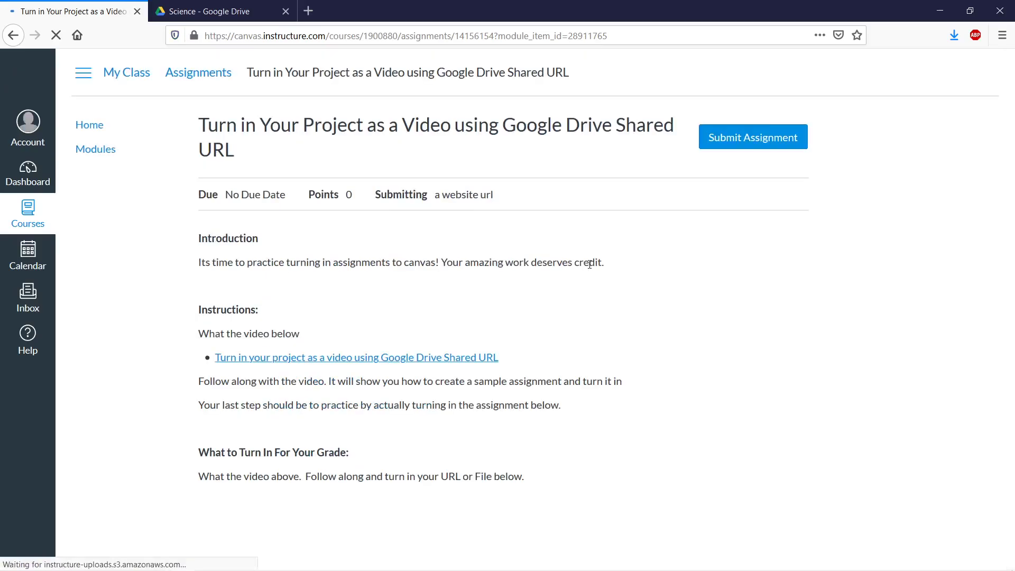
# Step: Start a submission for the Canvas assignment, paste the copied Drive link as the website URL, and submit it
pyautogui.click(751, 147)
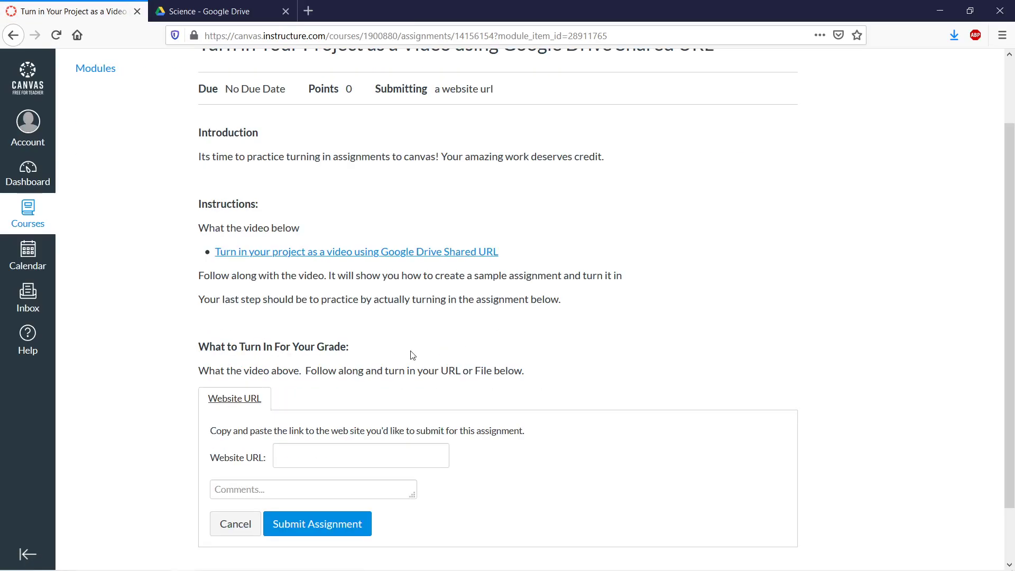
pyautogui.scroll(-1, 464, 426)
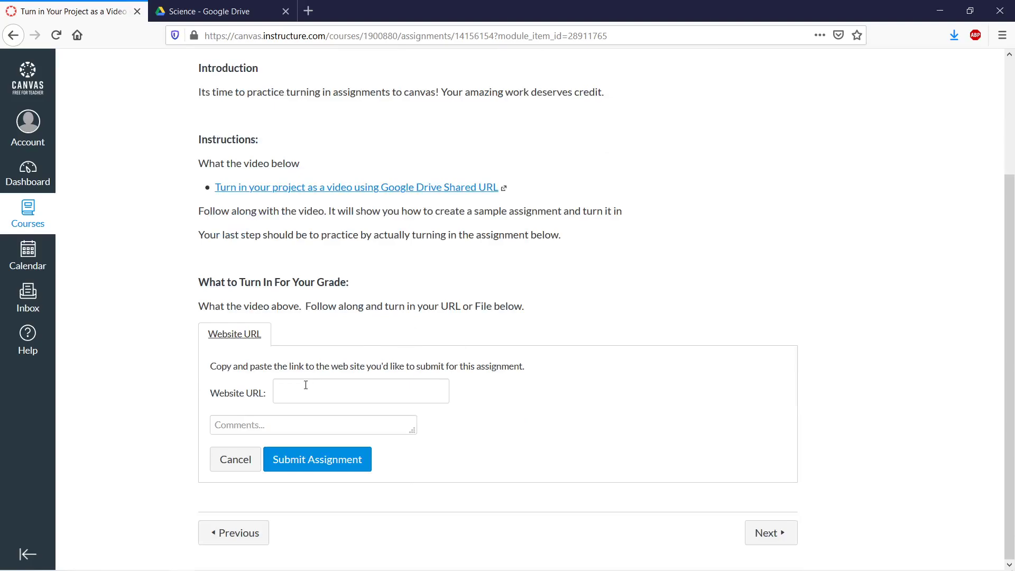
pyautogui.click(305, 388)
pyautogui.rightClick(305, 391)
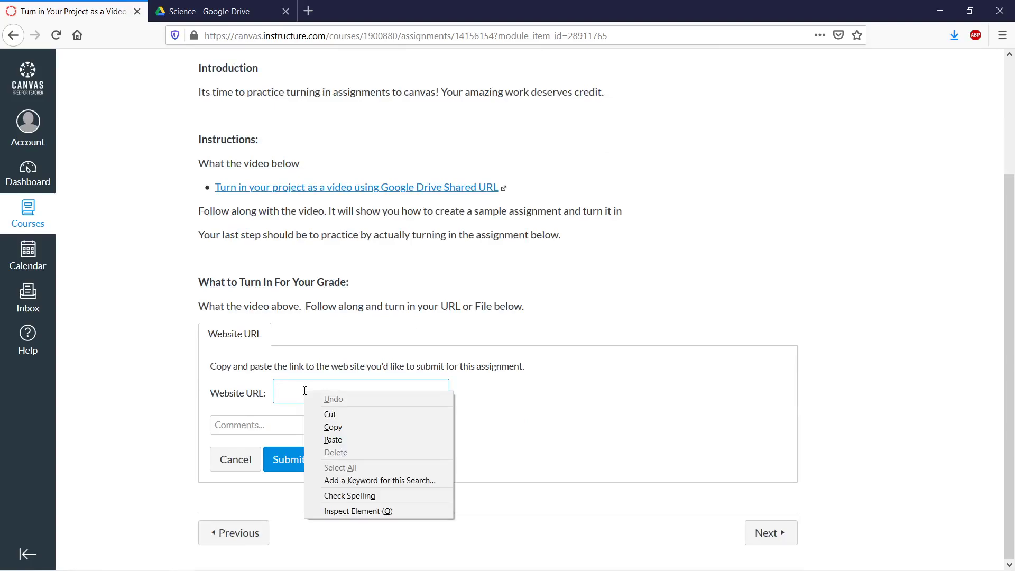
pyautogui.click(334, 441)
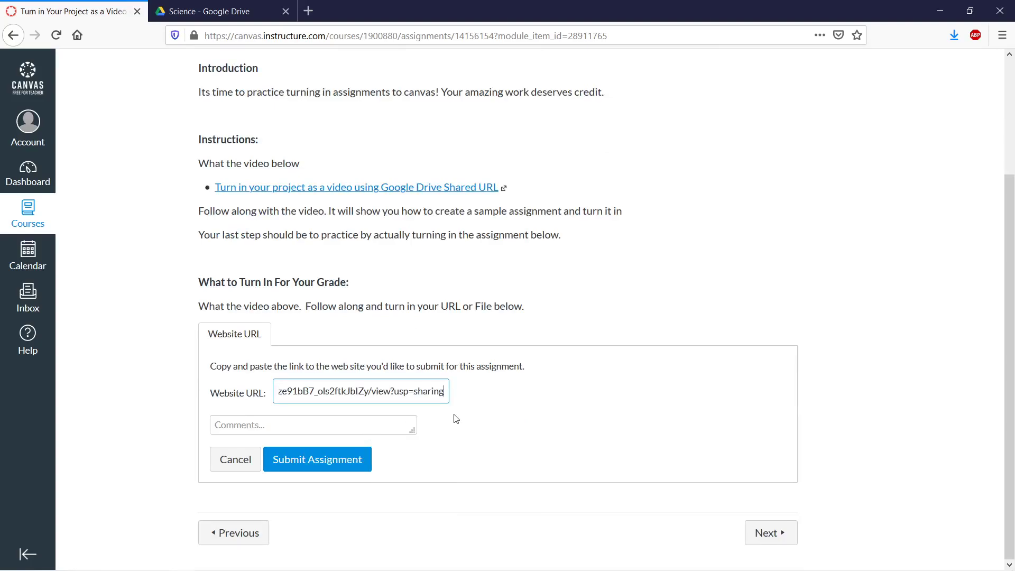
pyautogui.moveTo(362, 390); pyautogui.dragTo(302, 401)
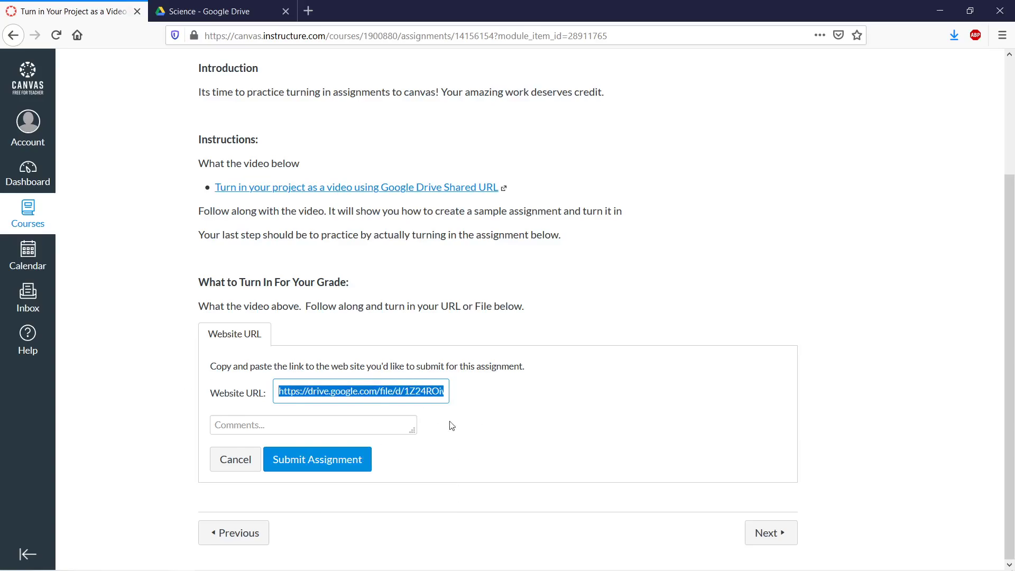
pyautogui.press('Return')
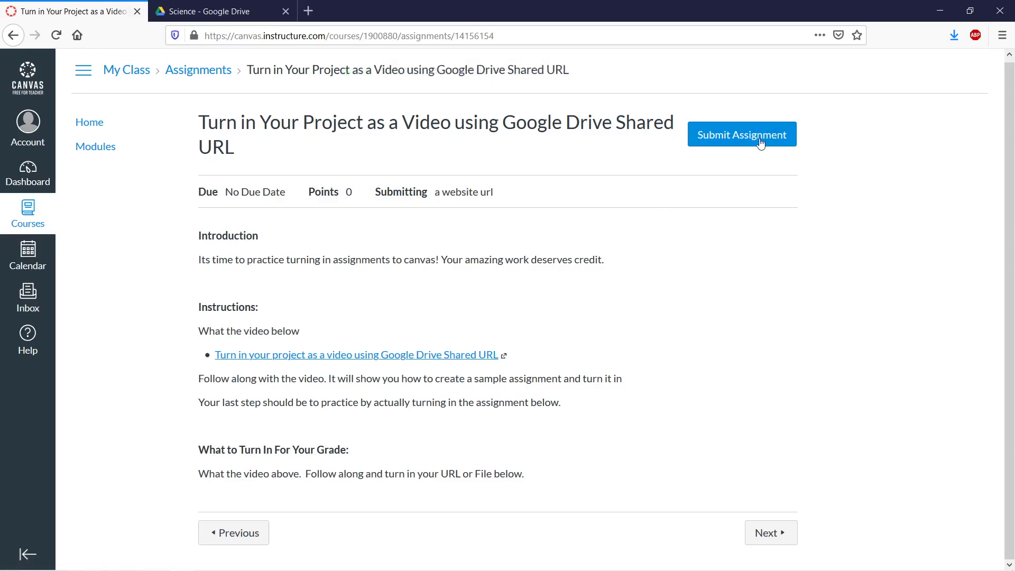
# Step: Refresh the assignment page and re-submit the assignment with the copied Google Drive link as the website URL
pyautogui.press('F5')
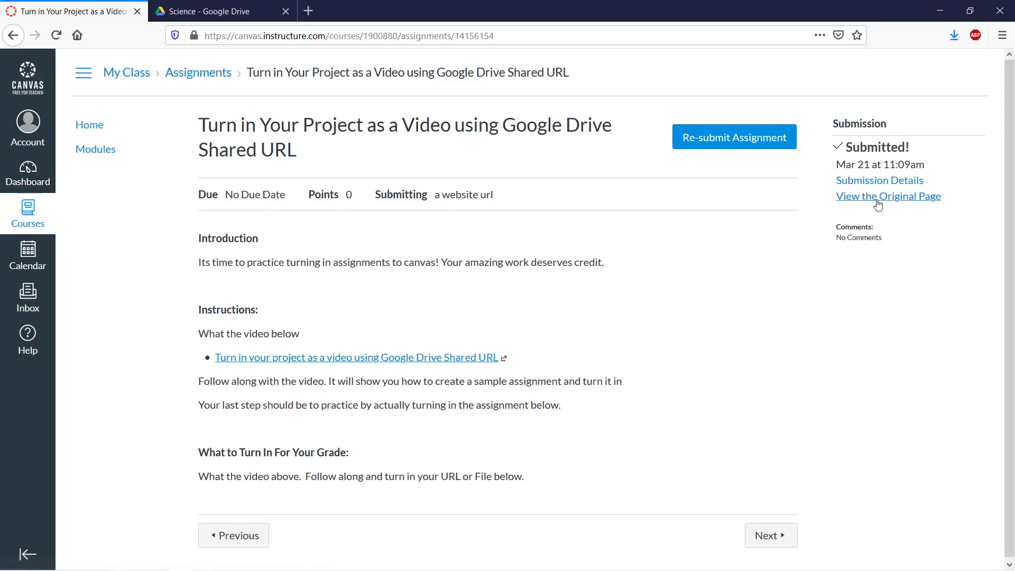
pyautogui.click(737, 141)
pyautogui.rightClick(314, 415)
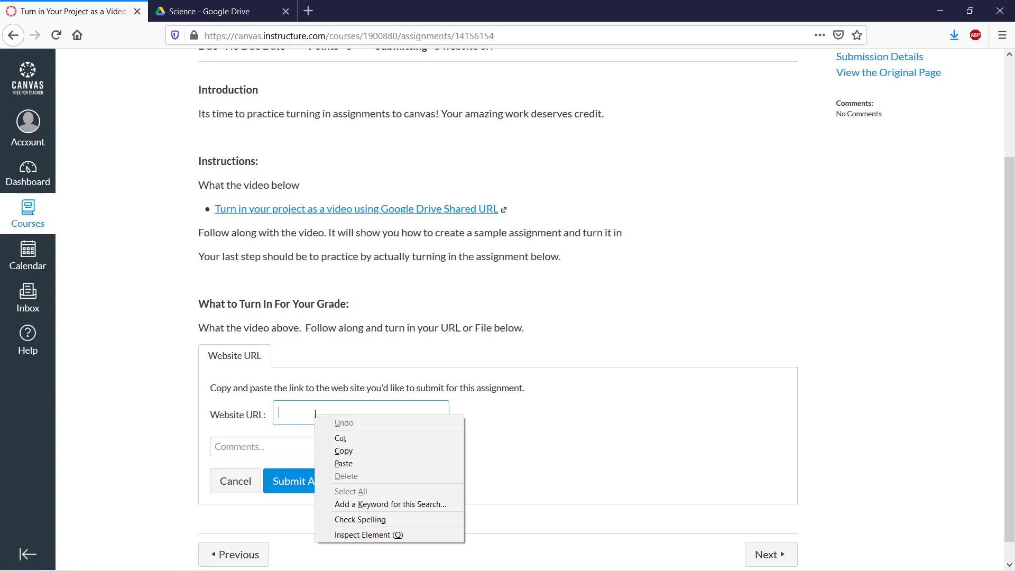
pyautogui.click(340, 464)
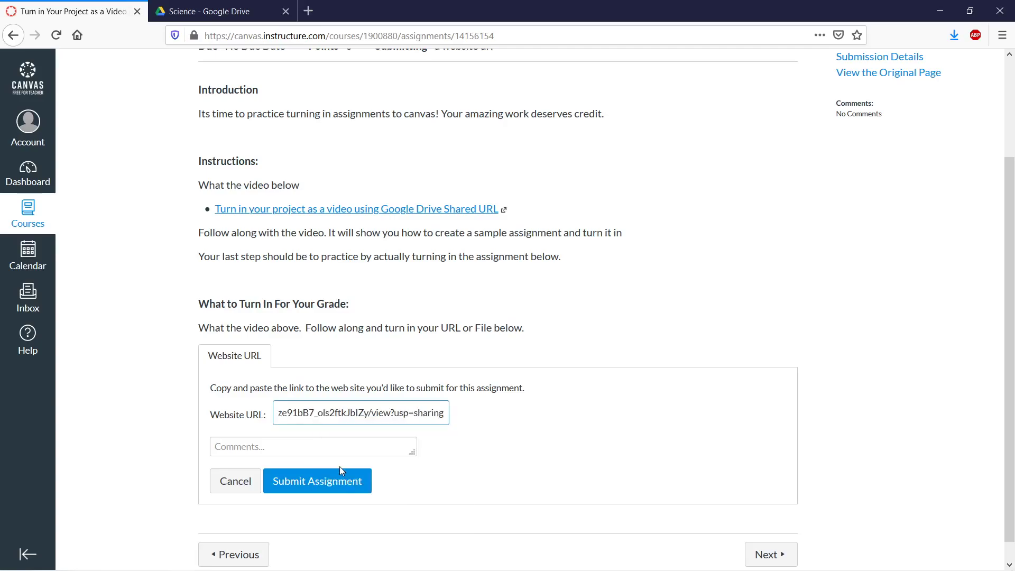
pyautogui.rightClick(353, 416)
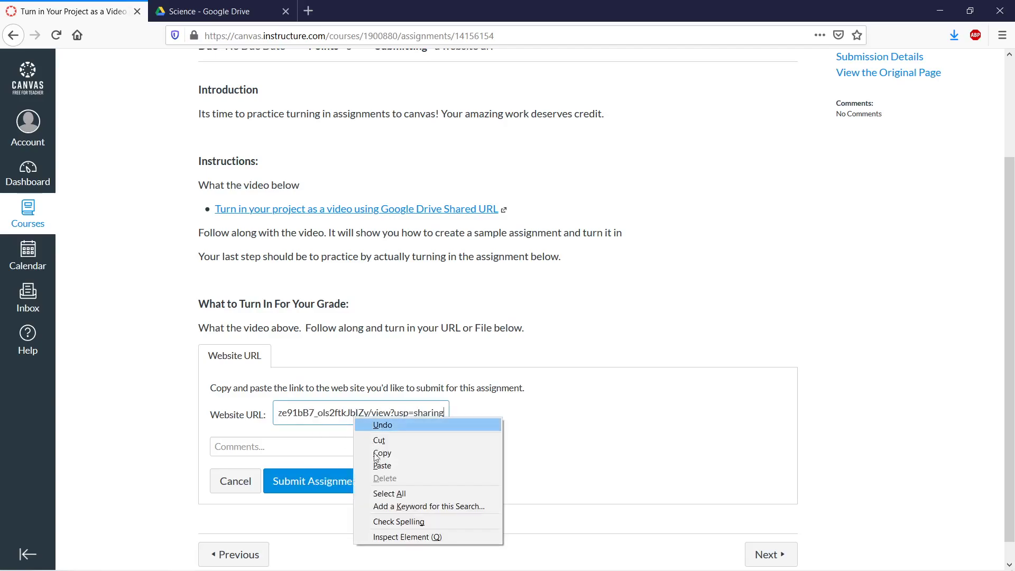
pyautogui.click(564, 460)
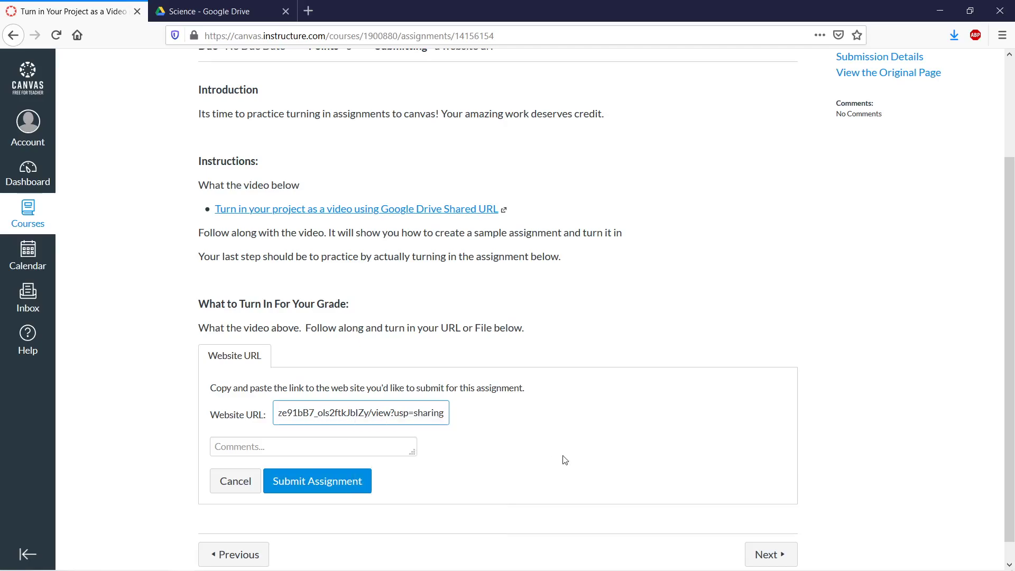
pyautogui.click(340, 484)
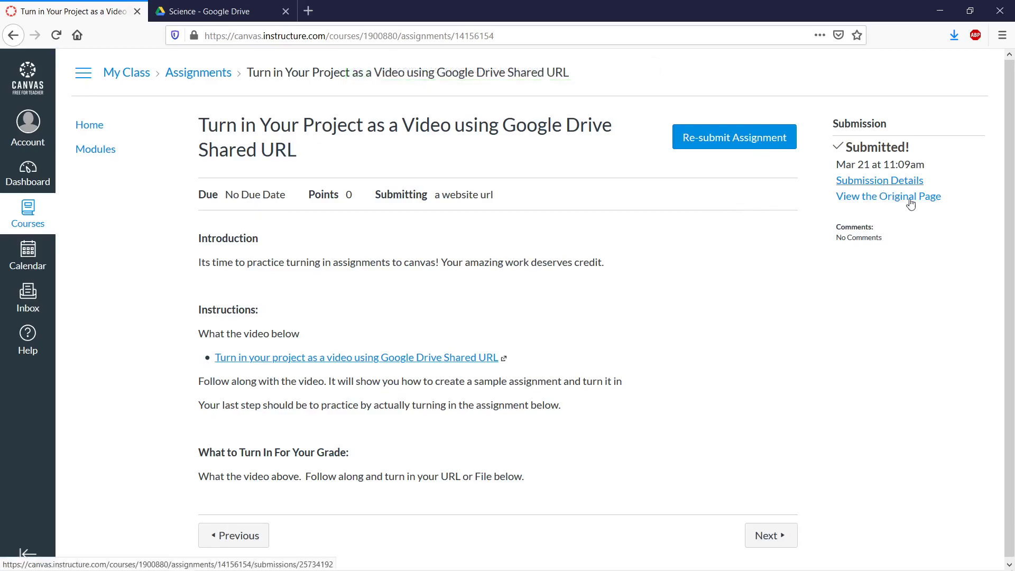
# Step: Check the submitted Drive link and its video from the submission details, and return to the assignment page
pyautogui.click(892, 186)
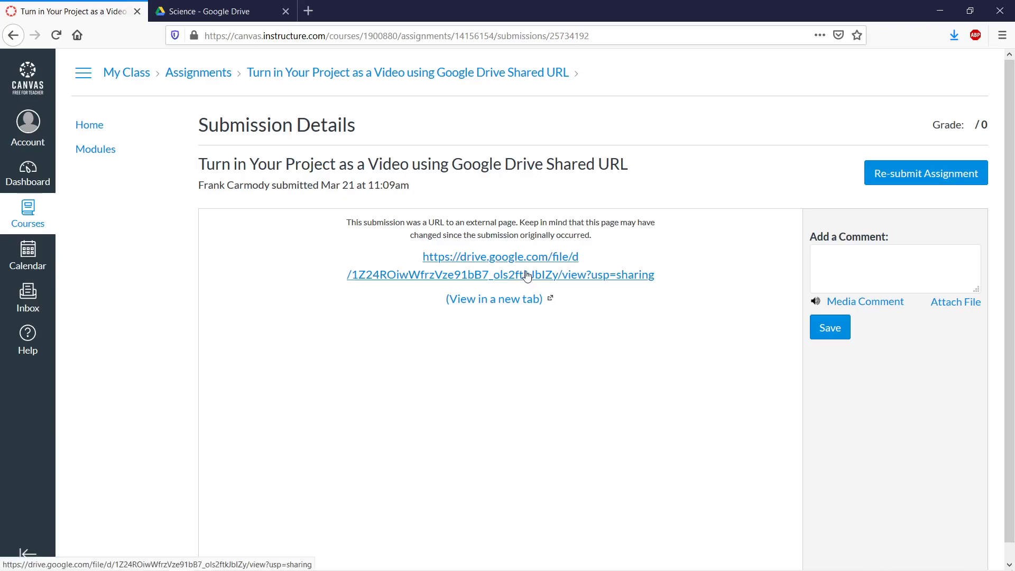
pyautogui.click(521, 267)
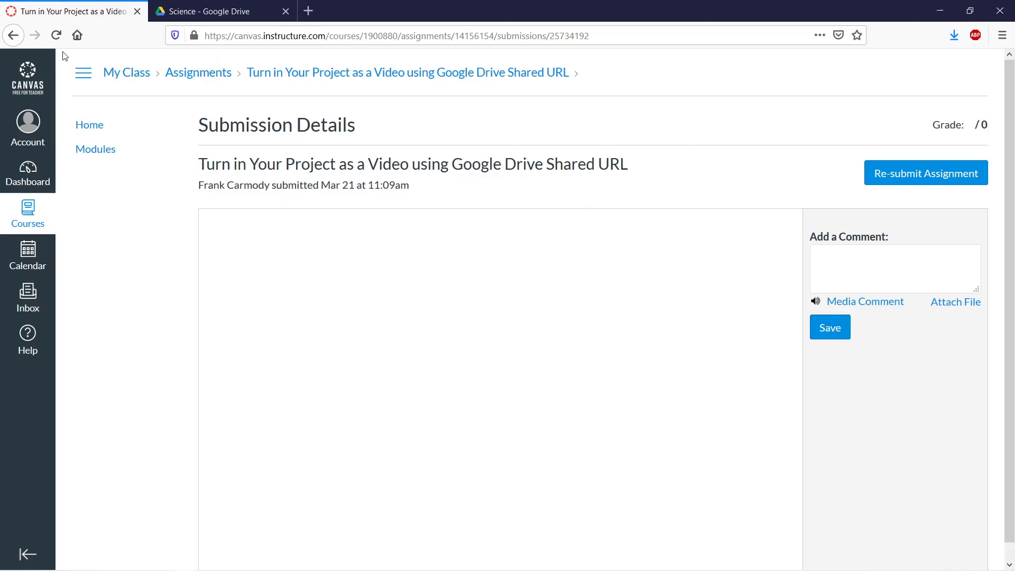
pyautogui.click(56, 35)
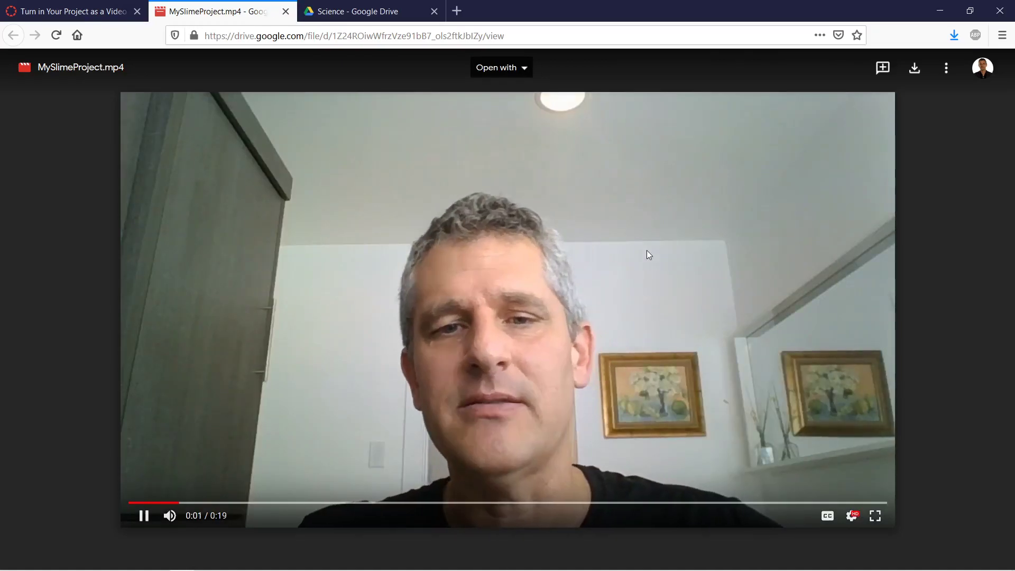
pyautogui.click(286, 11)
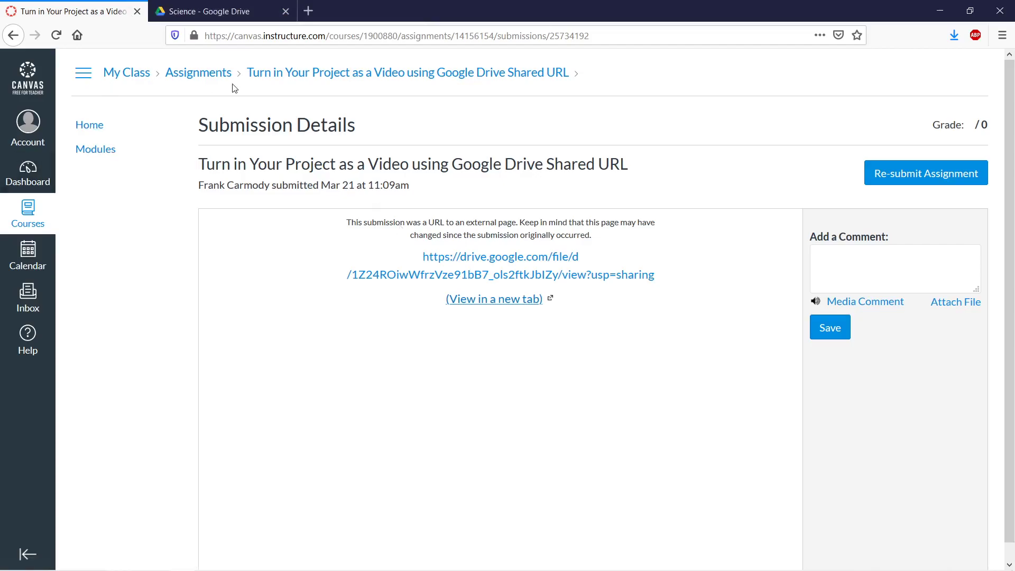
pyautogui.click(324, 74)
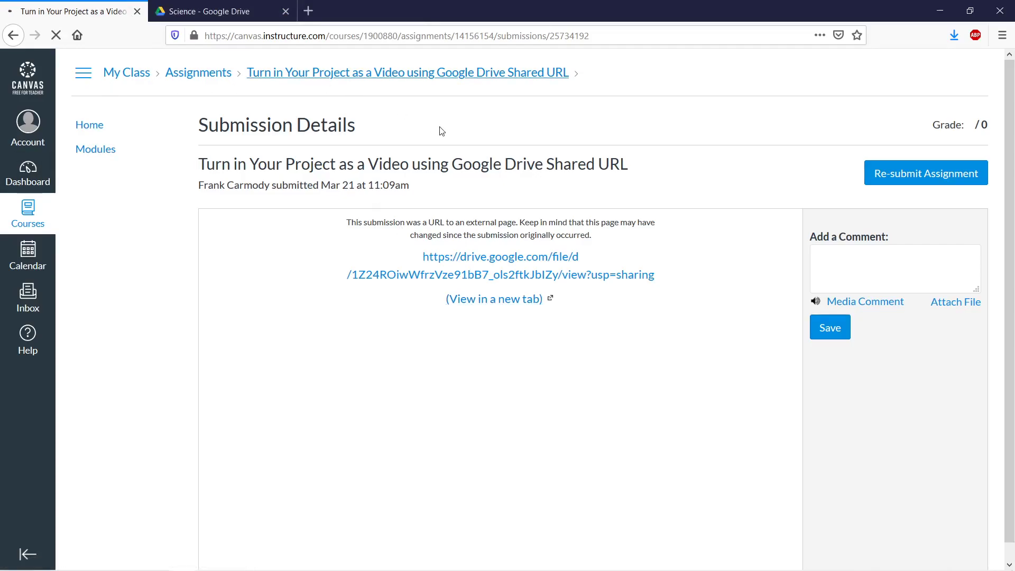